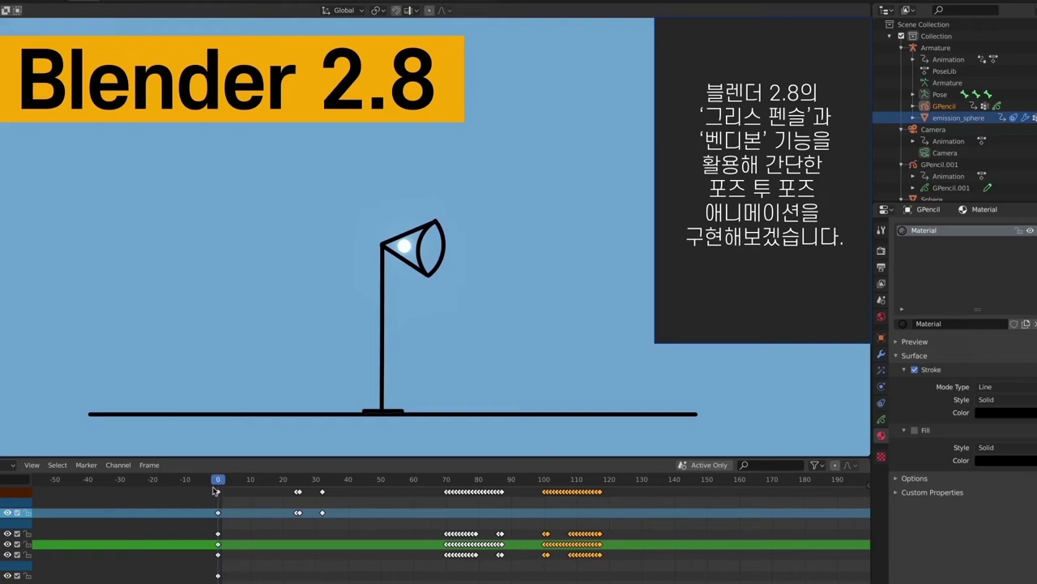
Play the preview of the finished desk lamp animation.
key("space")
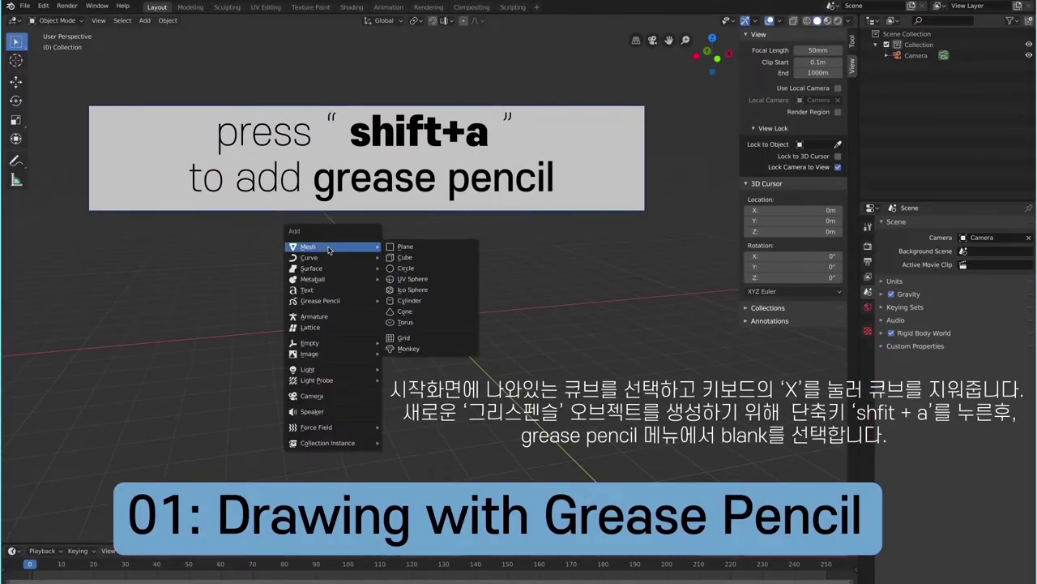
mouse_move(320, 300)
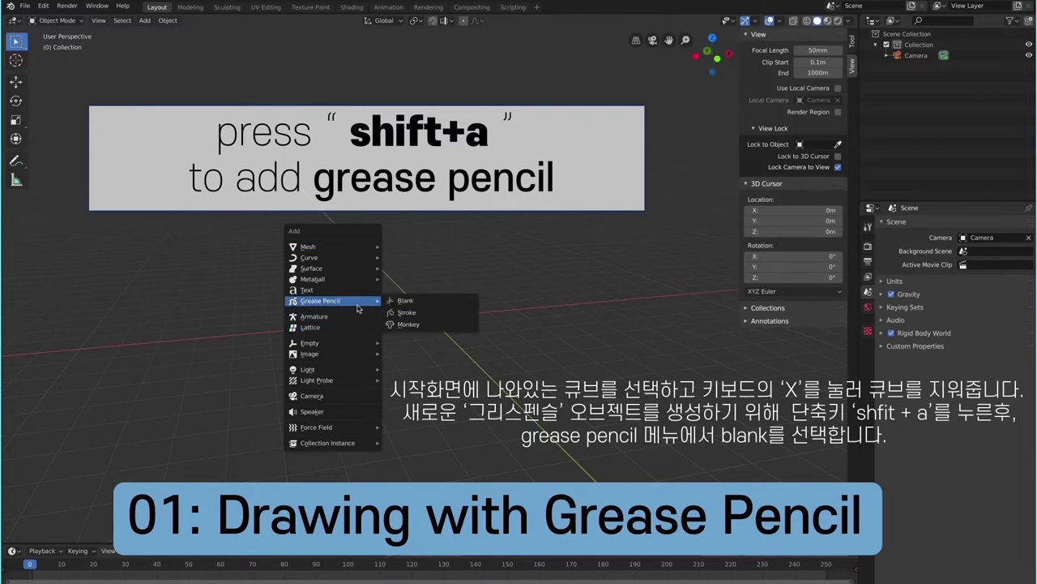
Add a blank Grease Pencil object and enter Draw mode in front orthographic view.
left_click(407, 306)
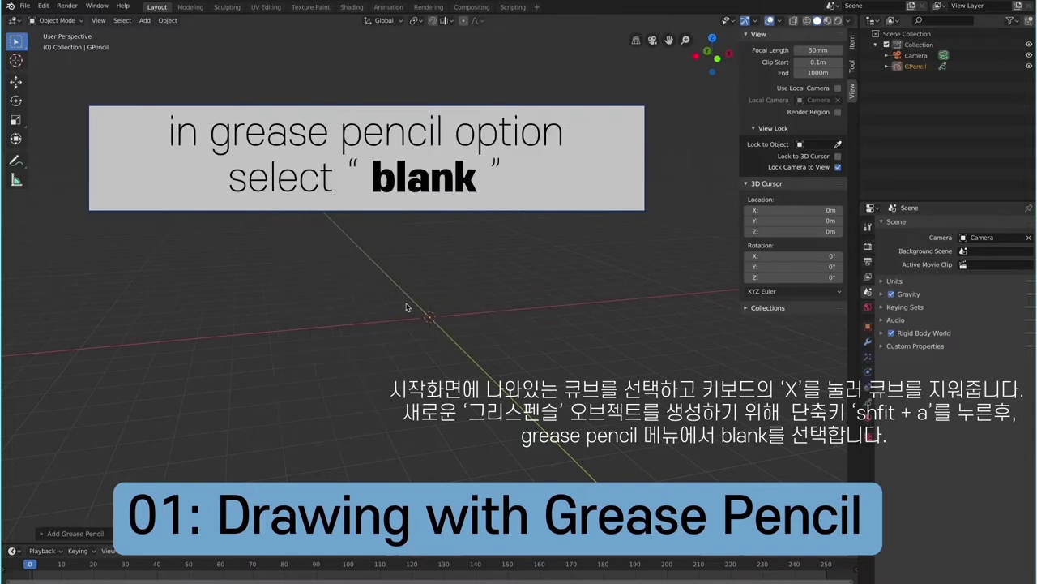
left_click(79, 23)
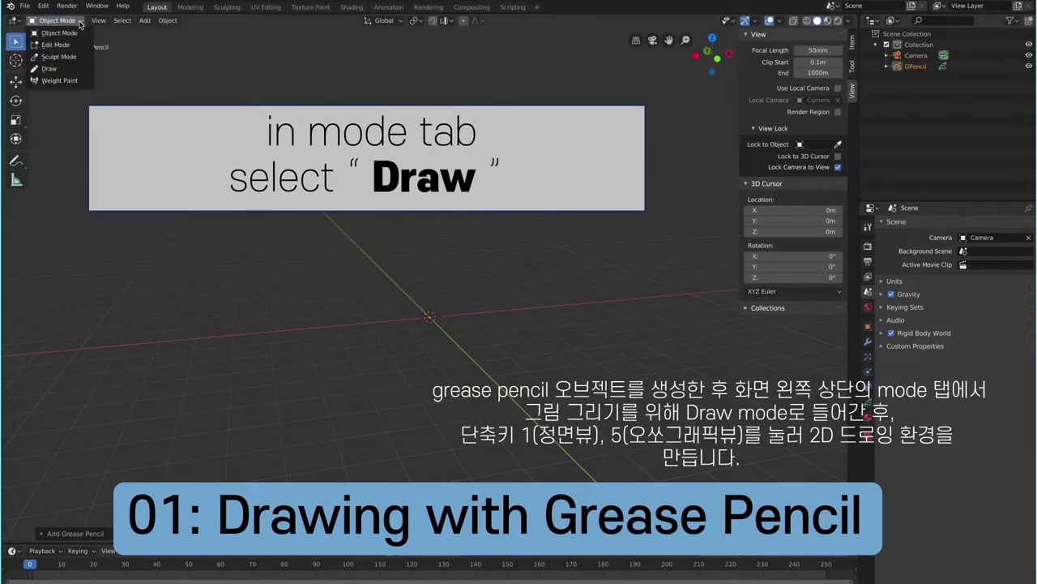
left_click(78, 74)
key("1")
key("5")
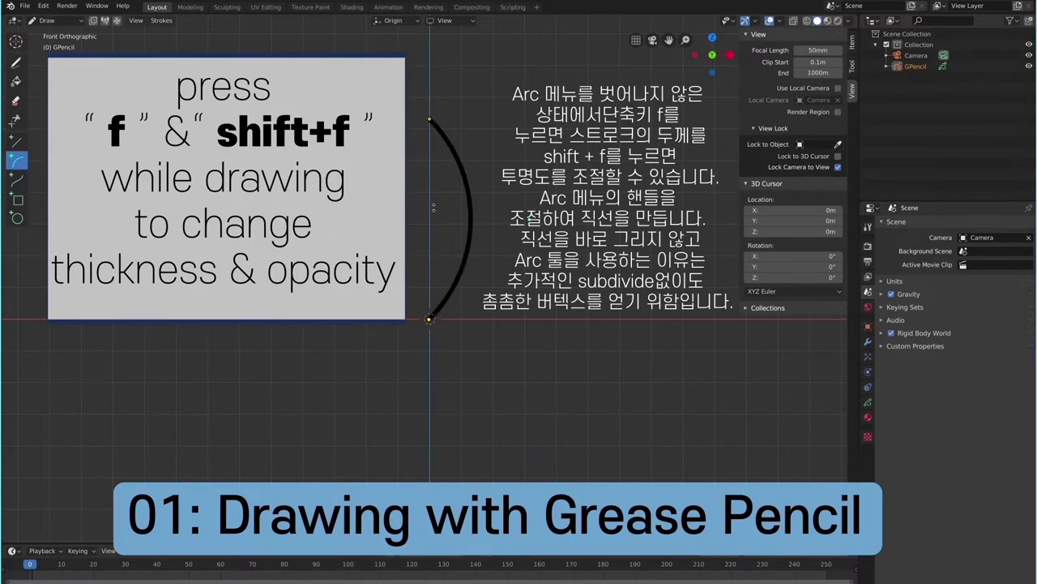
Draw the lamp's vertical stand line and close the shade into an ellipse.
left_click_drag(531, 218, 430, 218)
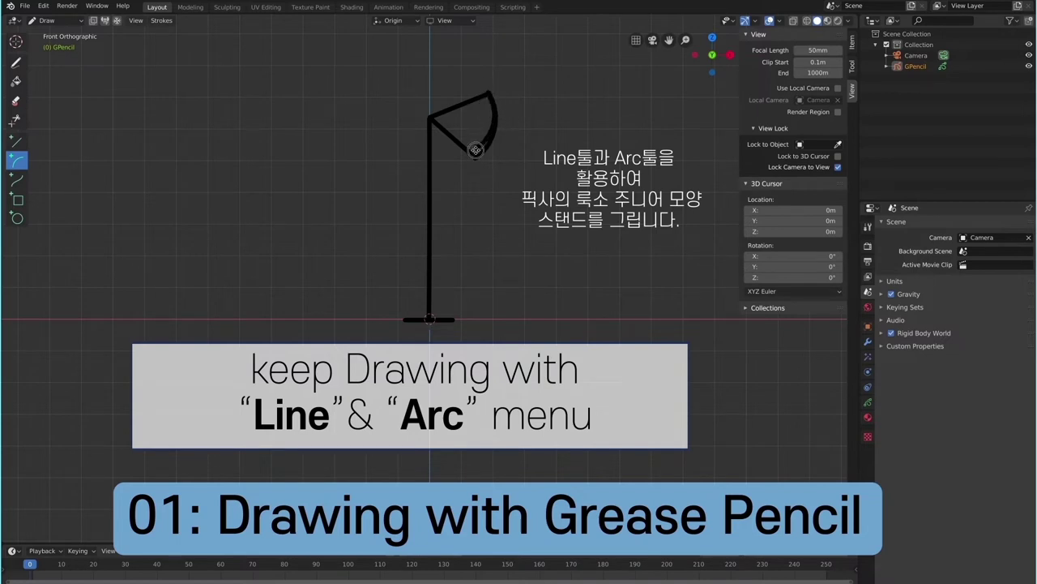
left_click_drag(504, 130, 454, 116)
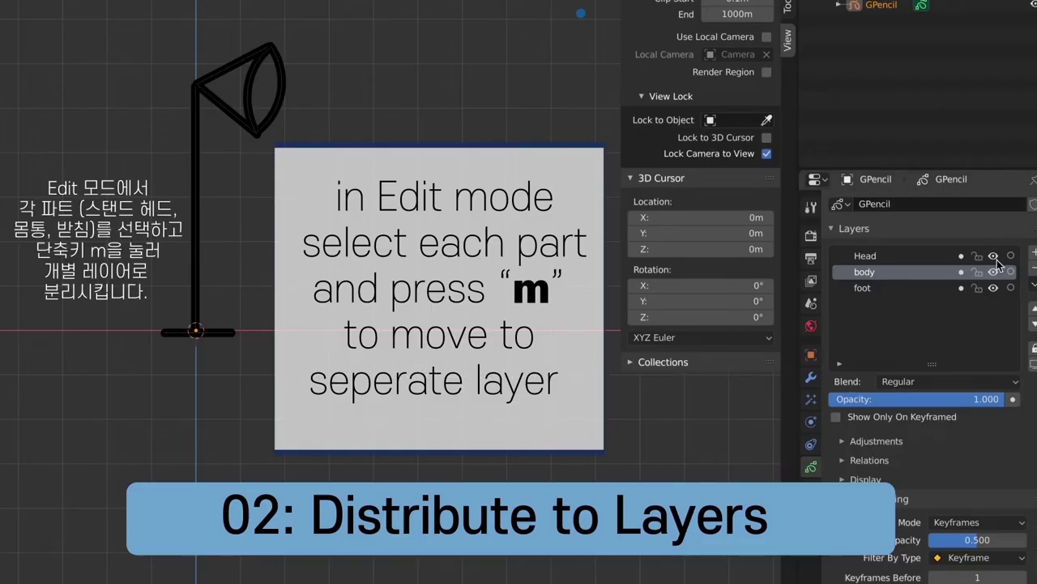
Toggle the Head, body and foot layers' visibility to check each layer's strokes.
left_click(995, 256)
left_click(994, 256)
left_click(994, 271)
left_click(995, 272)
left_click(995, 287)
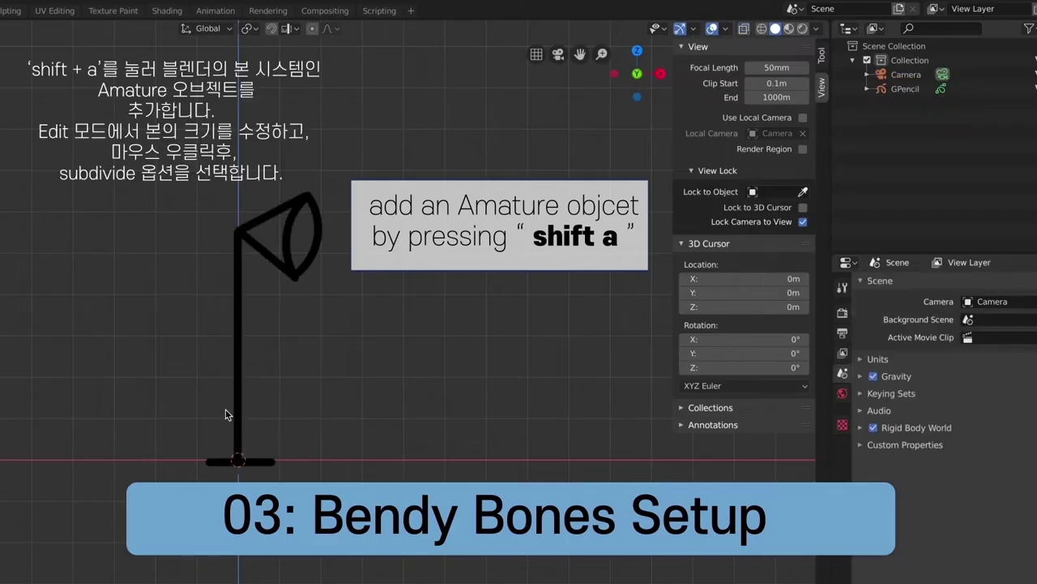
Add an armature and scale its bone up the stand to the lamp head.
key("shift+a")
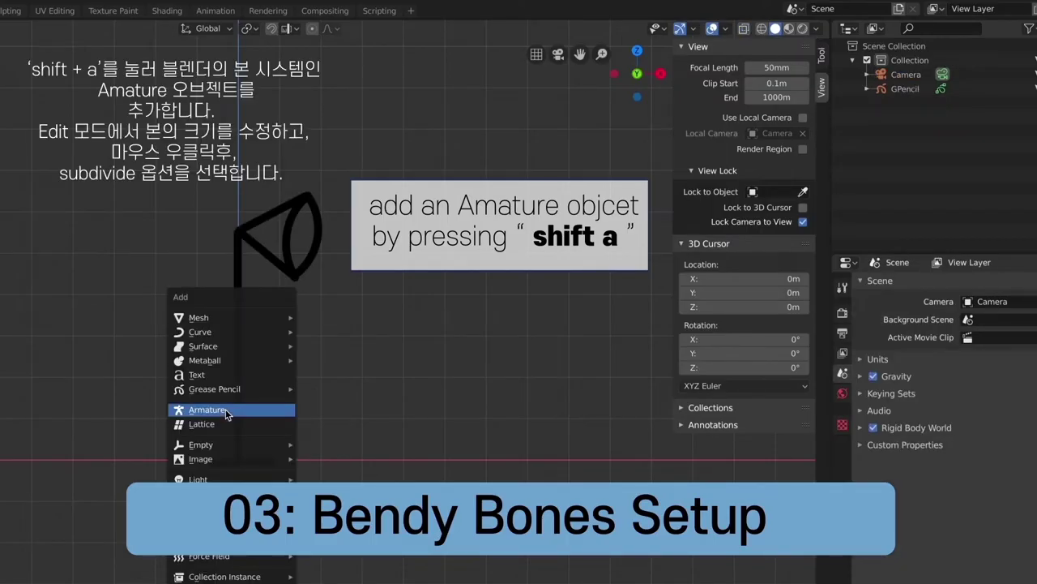
left_click(226, 411)
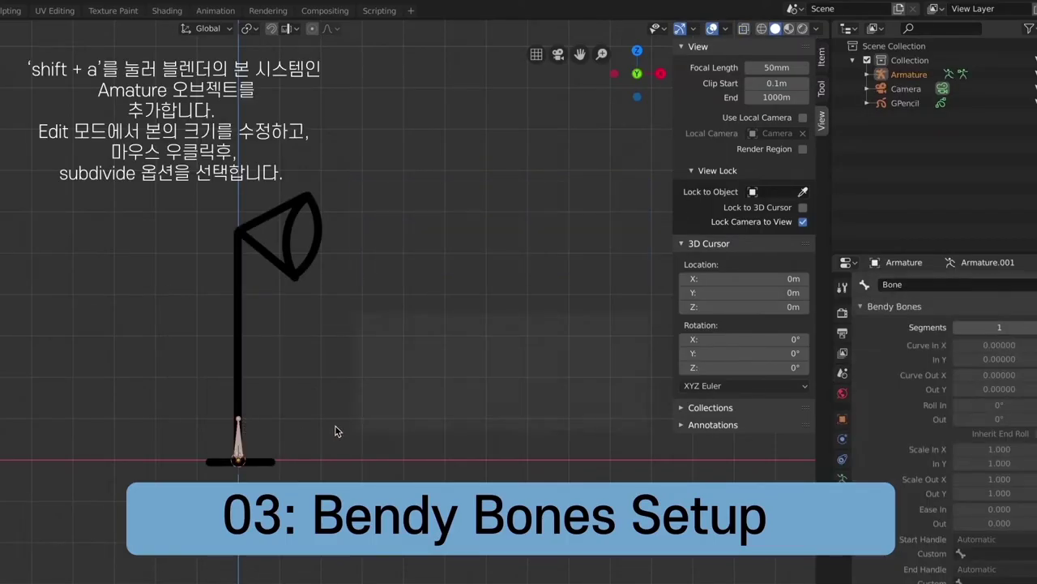
key("s")
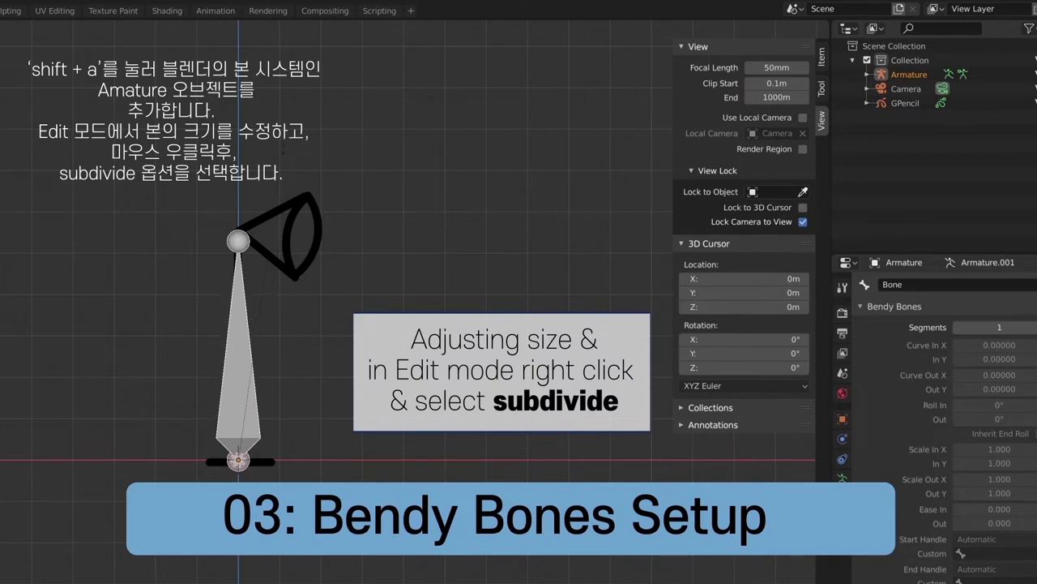
Subdivide the bone into three bones with Number of Cuts 2.
right_click(268, 343)
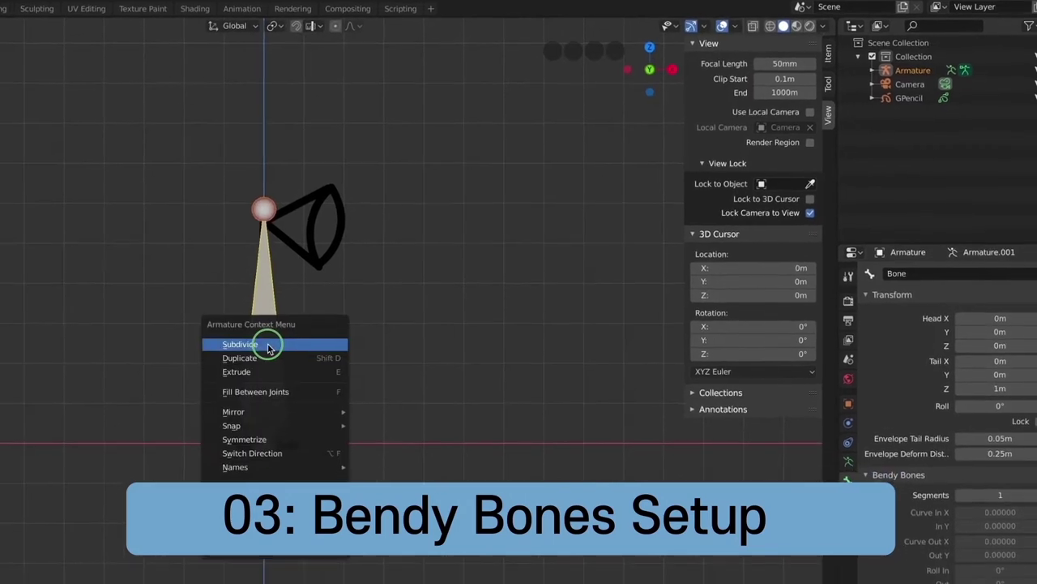
left_click(324, 315)
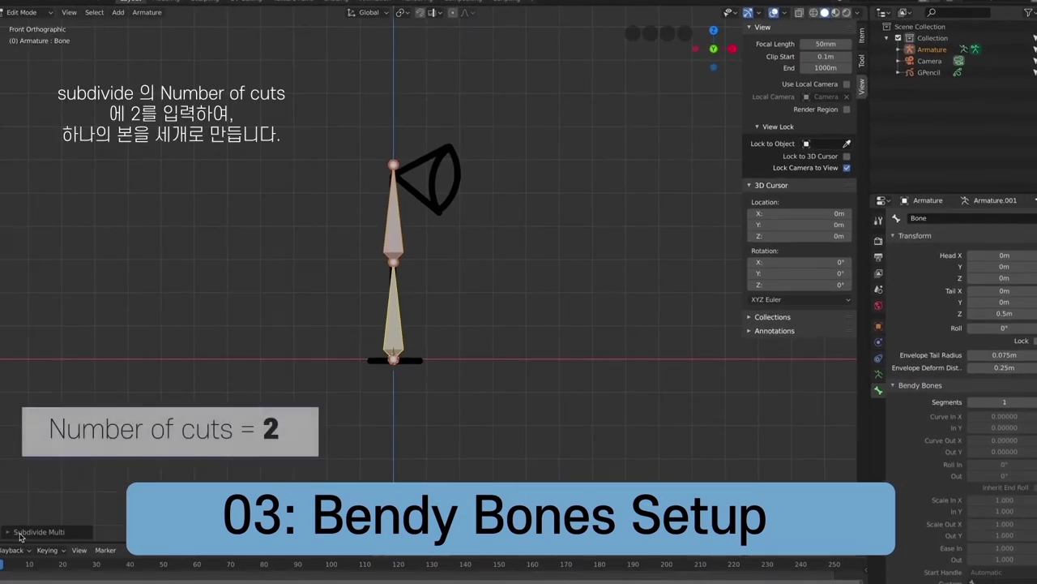
left_click(16, 550)
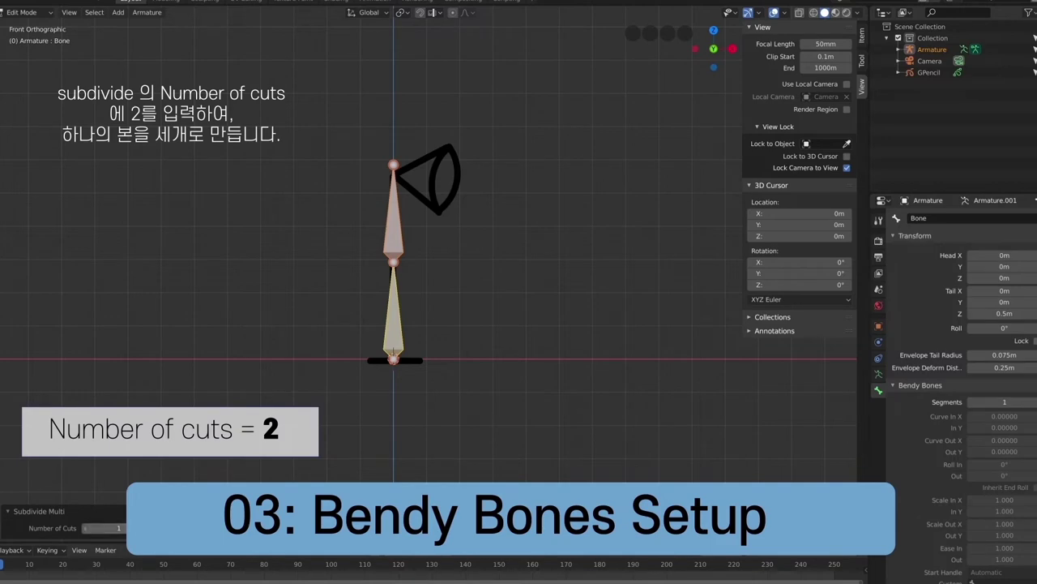
left_click(122, 527)
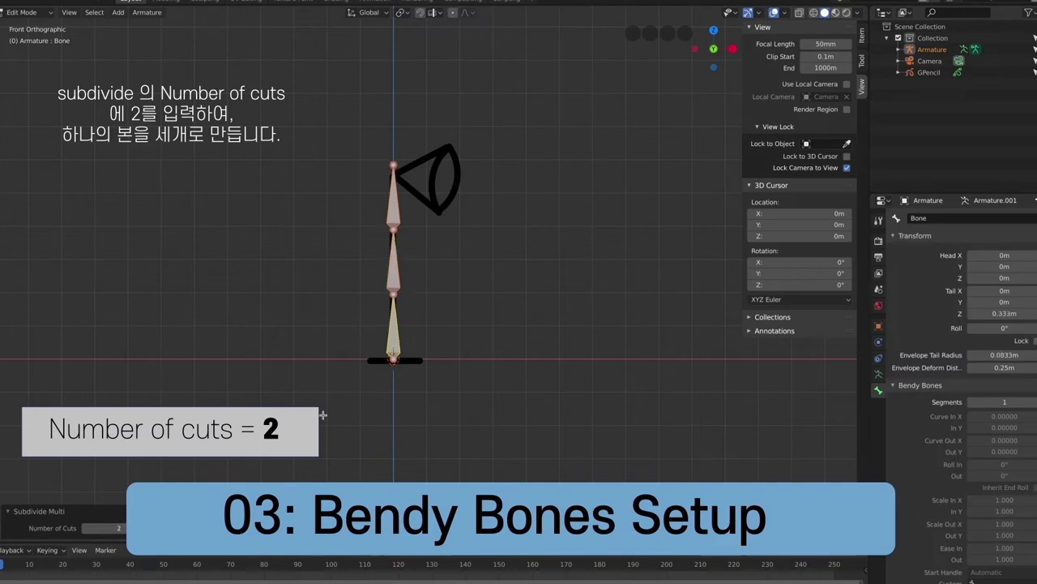
Lengthen the middle bone up toward the lamp head.
left_click(396, 285)
left_click(396, 298)
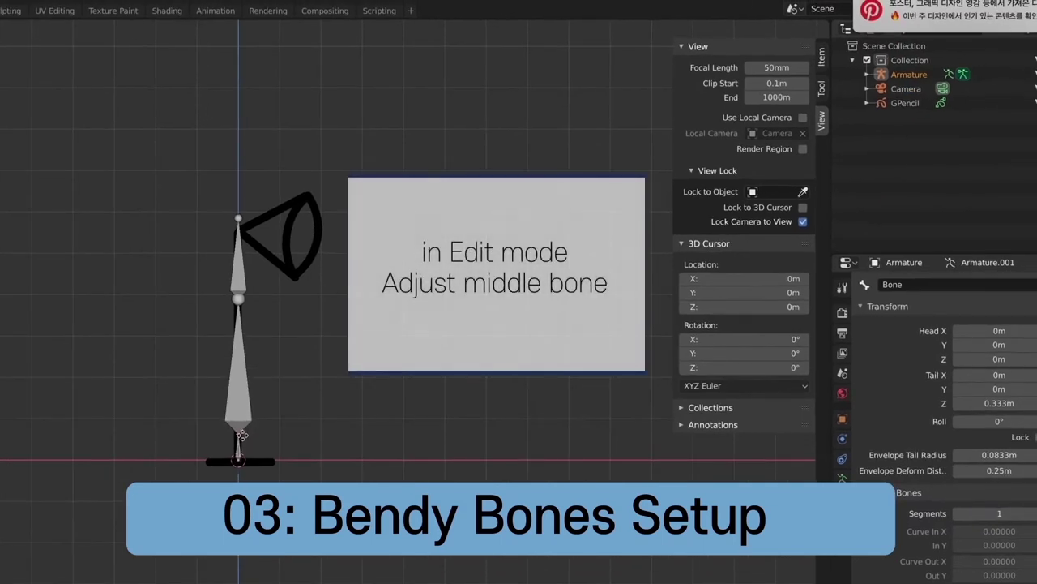
left_click_drag(238, 300, 242, 203)
In X-ray view, annotate the stand's base as 'head' and top as 'tail'.
key("alt+z")
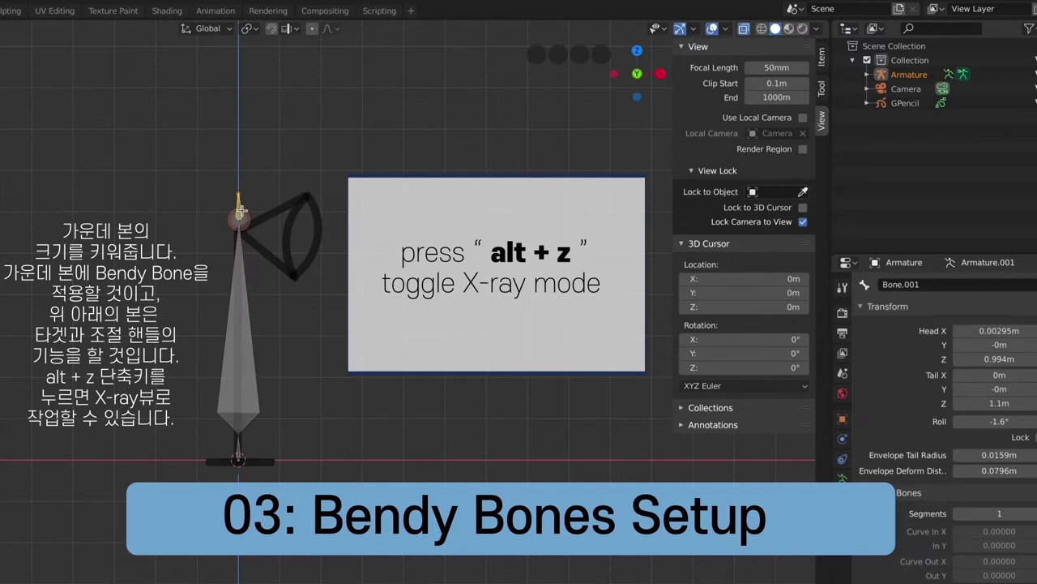
left_click(241, 227)
left_click(240, 459)
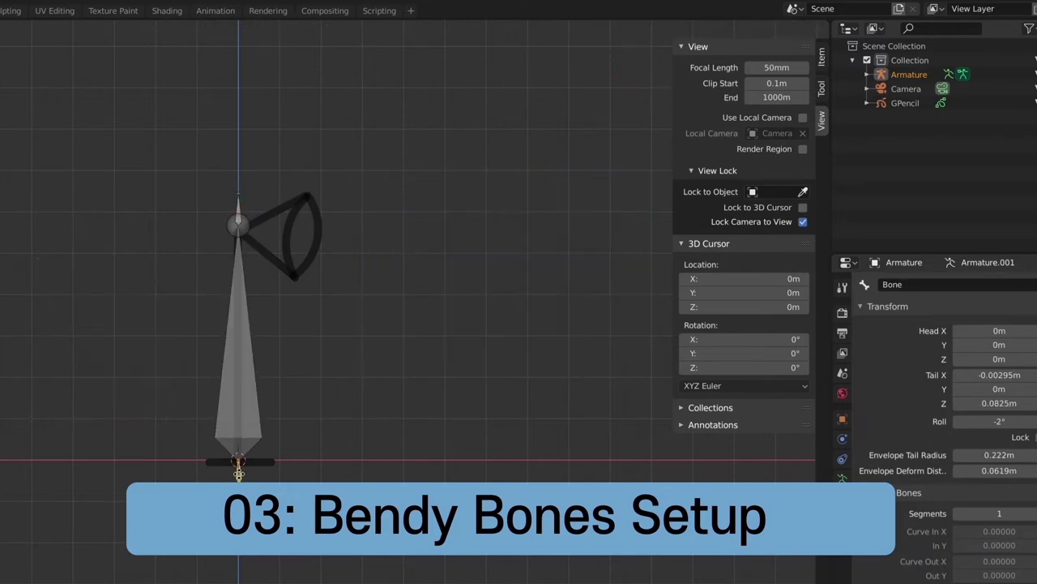
left_click_drag(104, 431, 130, 451)
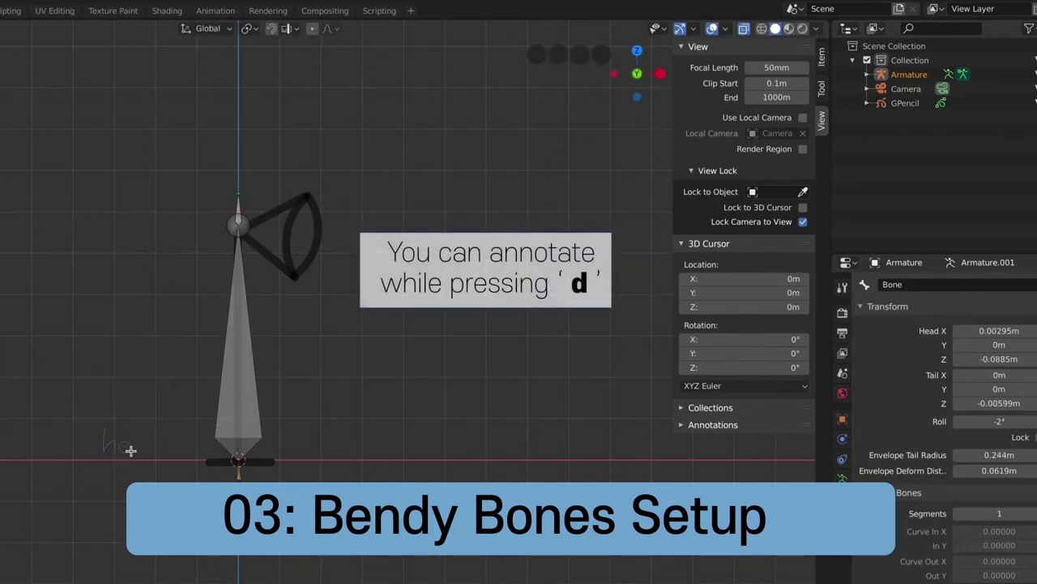
left_click_drag(113, 217, 174, 235)
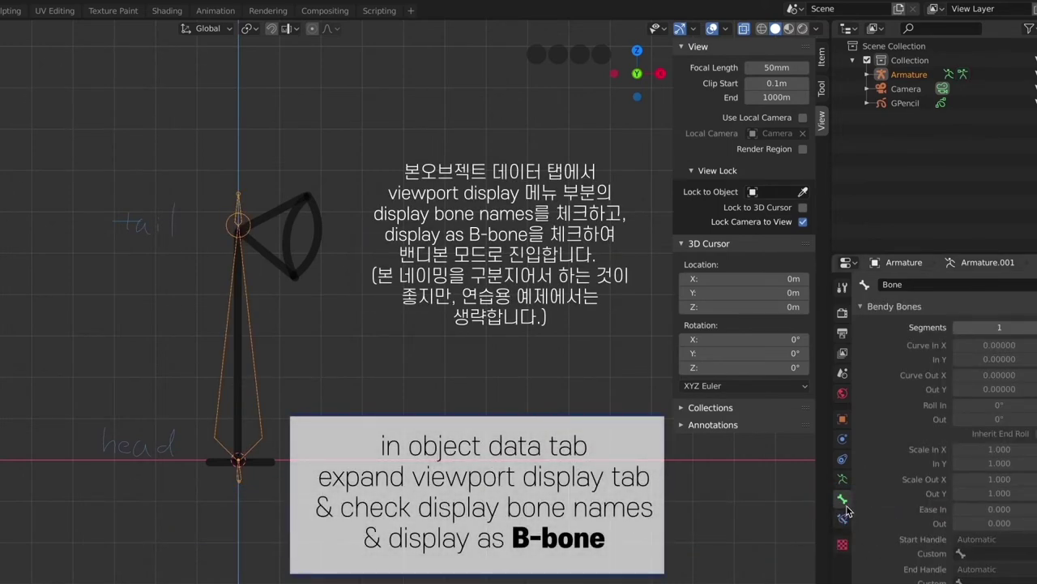
Show bone names and set the armature's Display As to B-Bone.
left_click(842, 478)
left_click(892, 482)
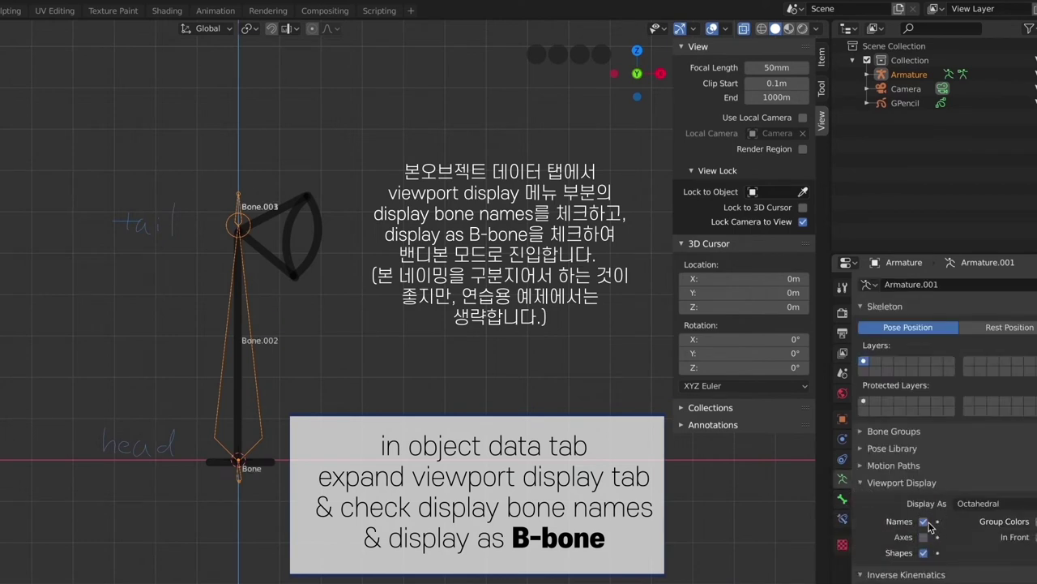
left_click(978, 504)
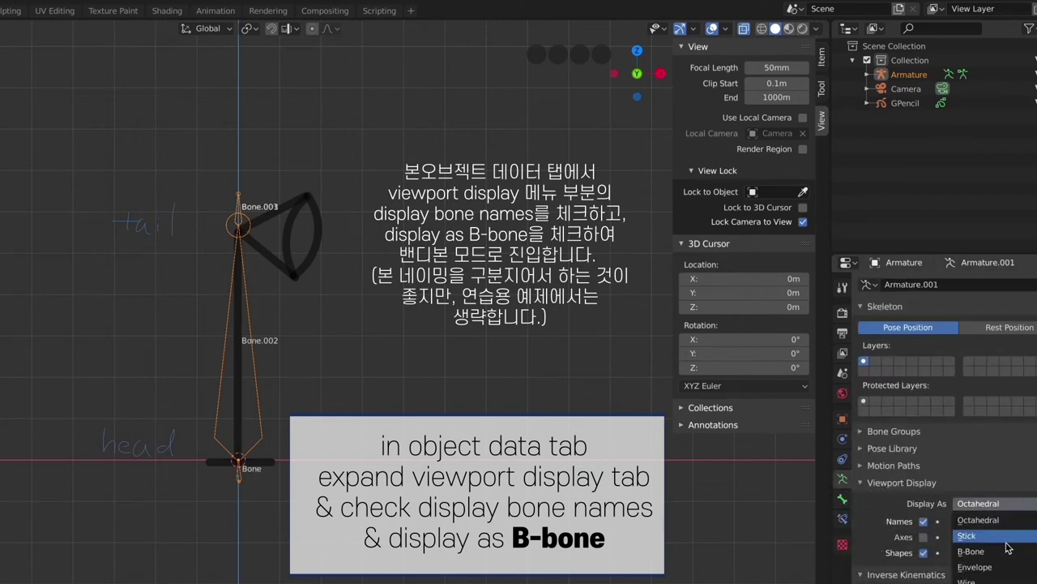
left_click(980, 537)
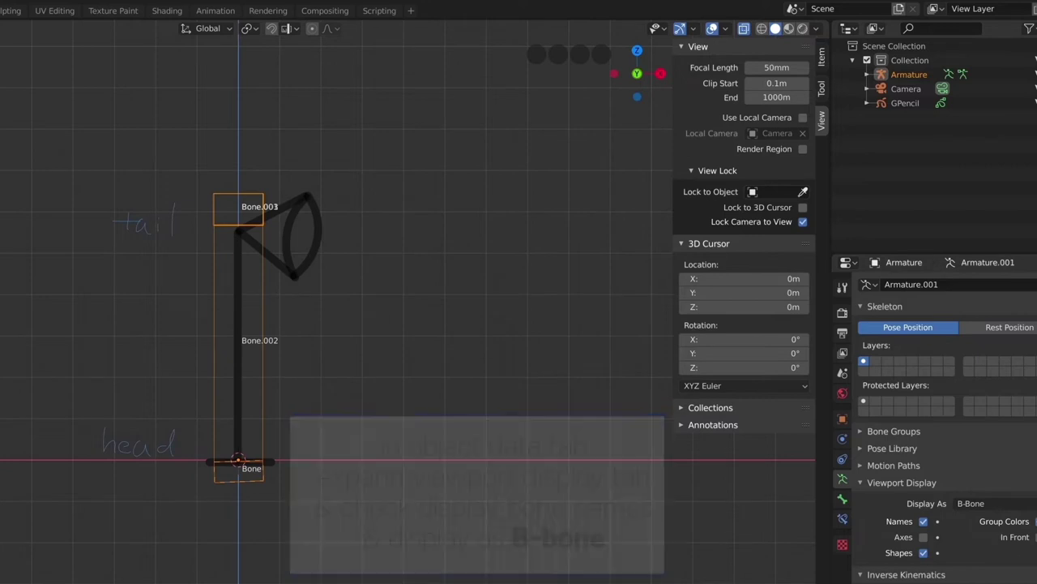
In Edit Mode, shrink all bones' B-Bone thickness to 0.1.
key("ctrl+Tab")
key("a")
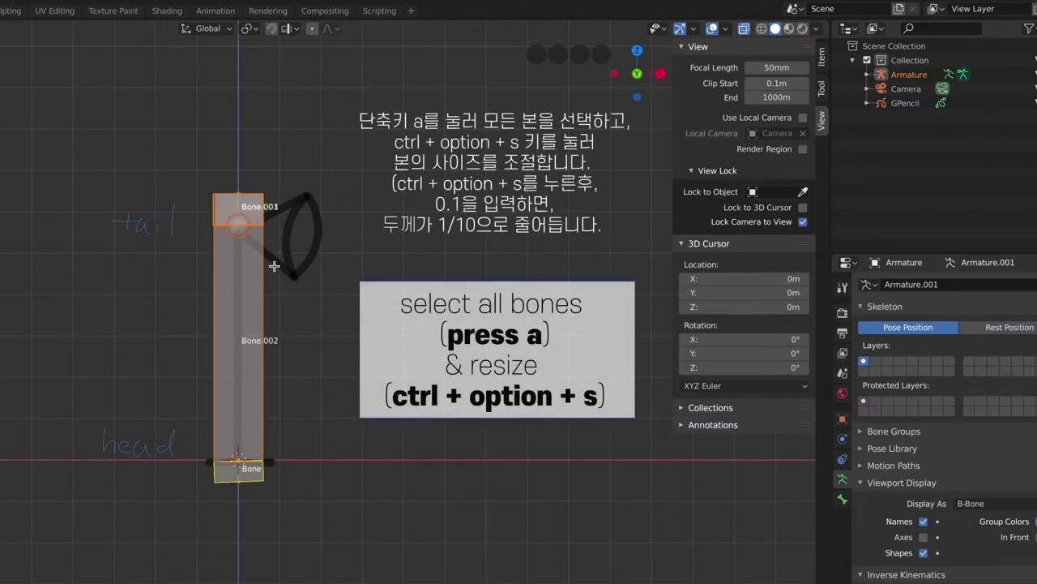
key("ctrl+alt+s")
type("0.1")
key("Return")
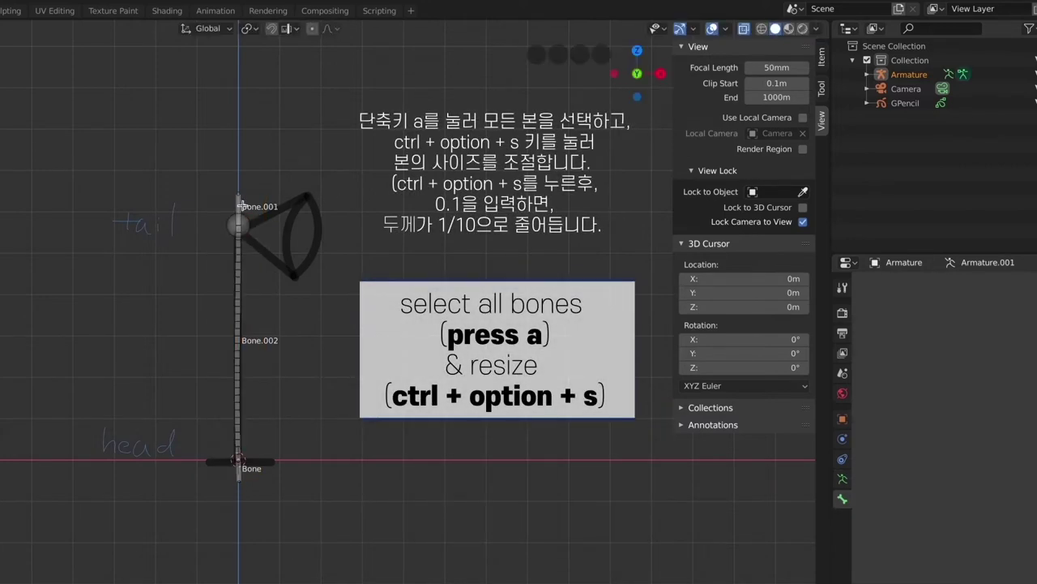
Clear Bone.001's parent so it detaches, and drag it free.
left_click(238, 207)
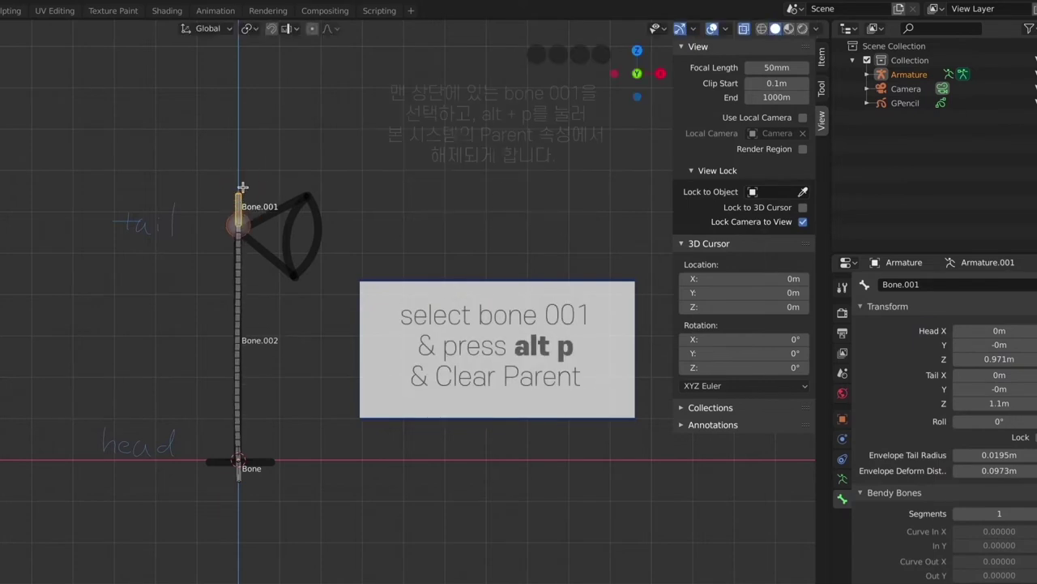
key("alt+p")
left_click(438, 208)
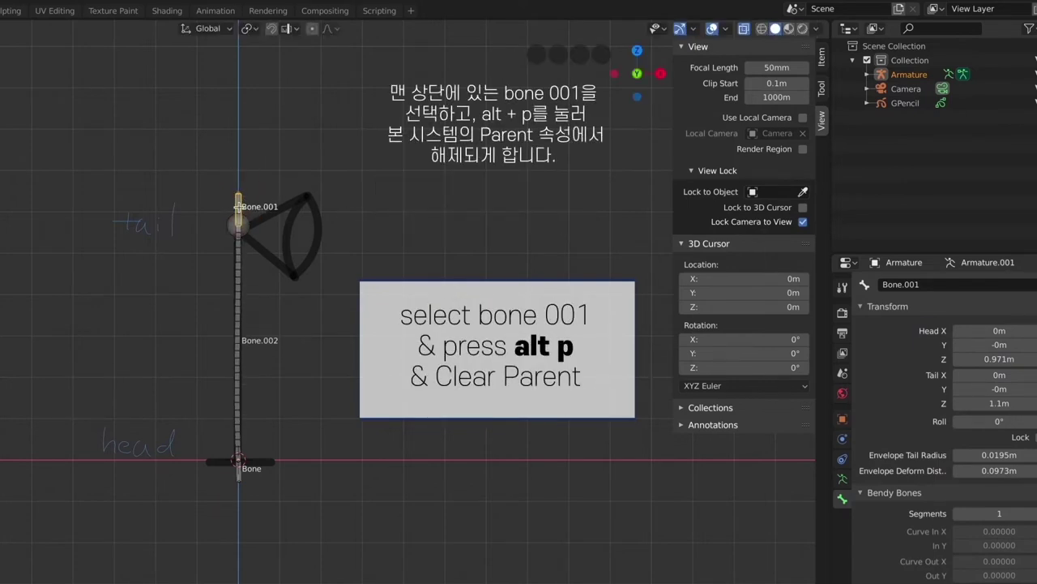
left_click_drag(238, 207, 259, 167)
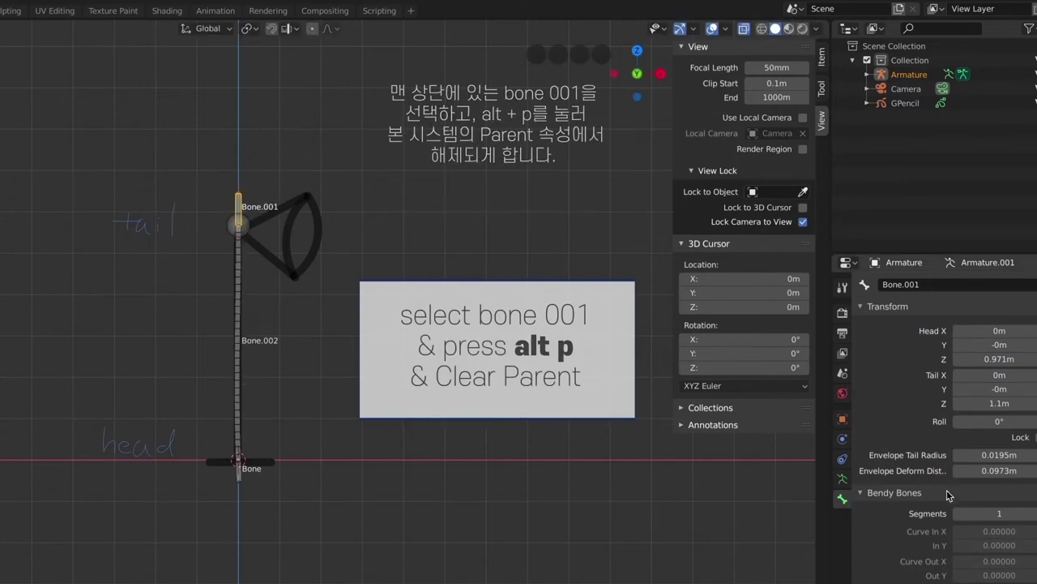
Add a Stretch To constraint on Bone.002 targeting Armature's Bone.001.
left_click(243, 313)
left_click(901, 284)
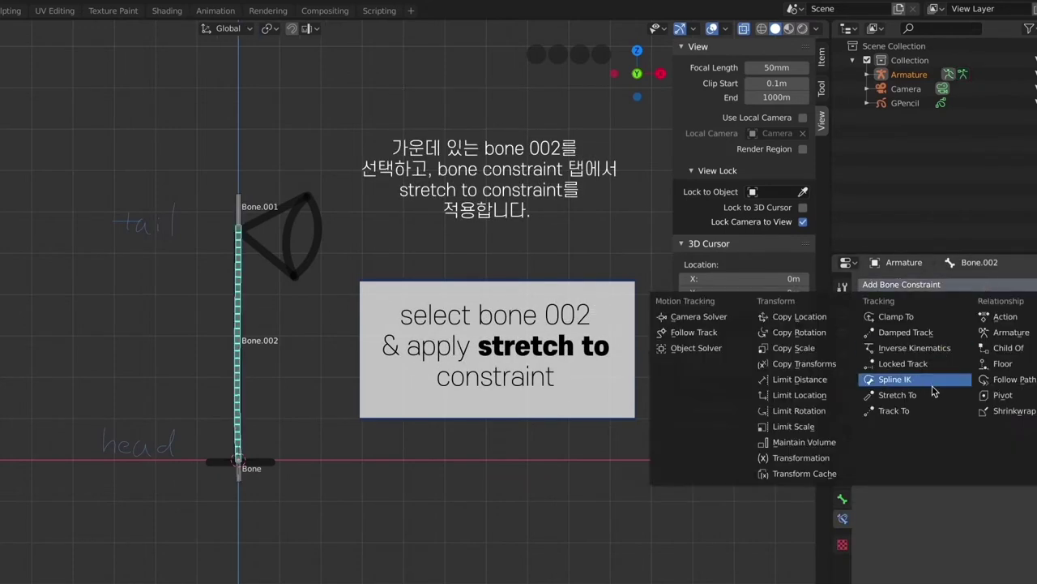
left_click(833, 294)
left_click(968, 333)
left_click(963, 353)
left_click(964, 354)
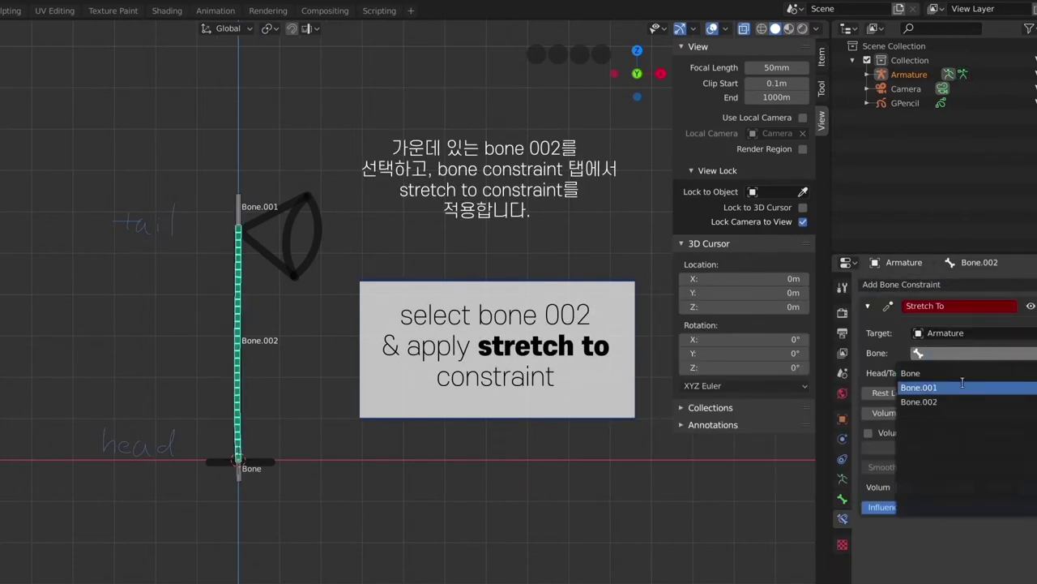
left_click(932, 381)
Move Bone.001 to test that Bone.002 stretches to follow it.
left_click(238, 209)
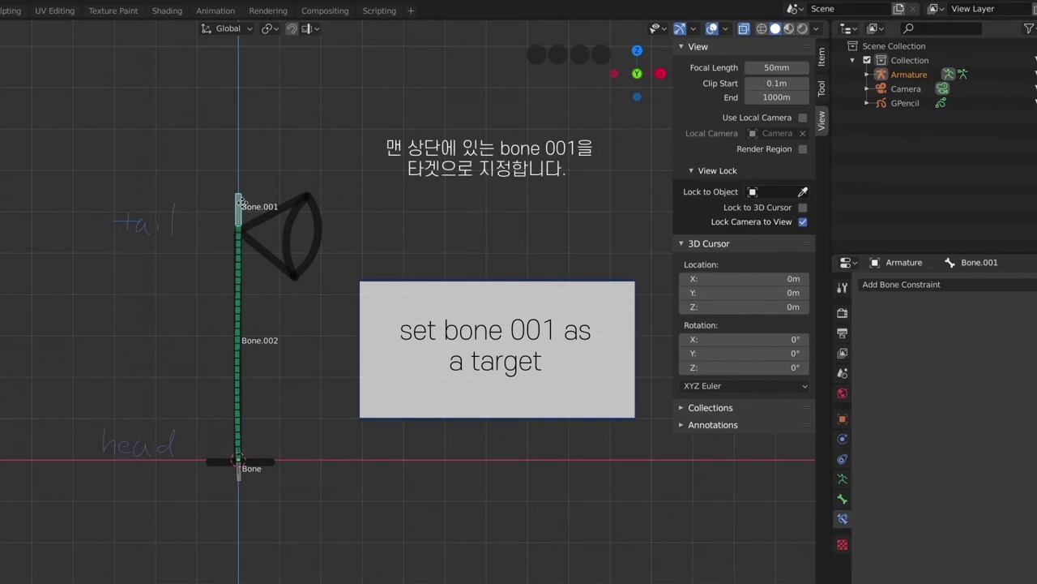
left_click_drag(243, 478, 284, 457)
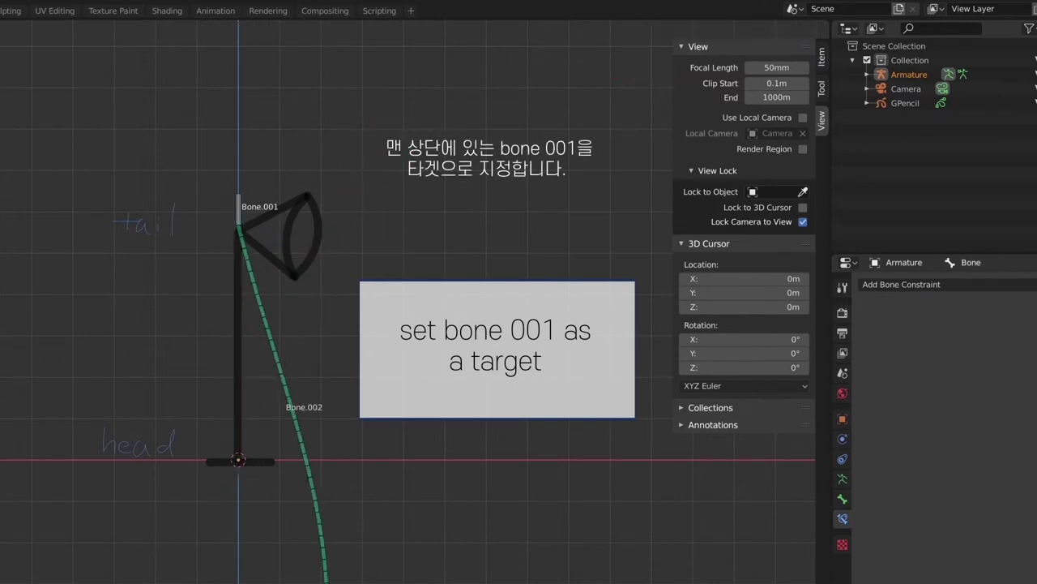
left_click(243, 212)
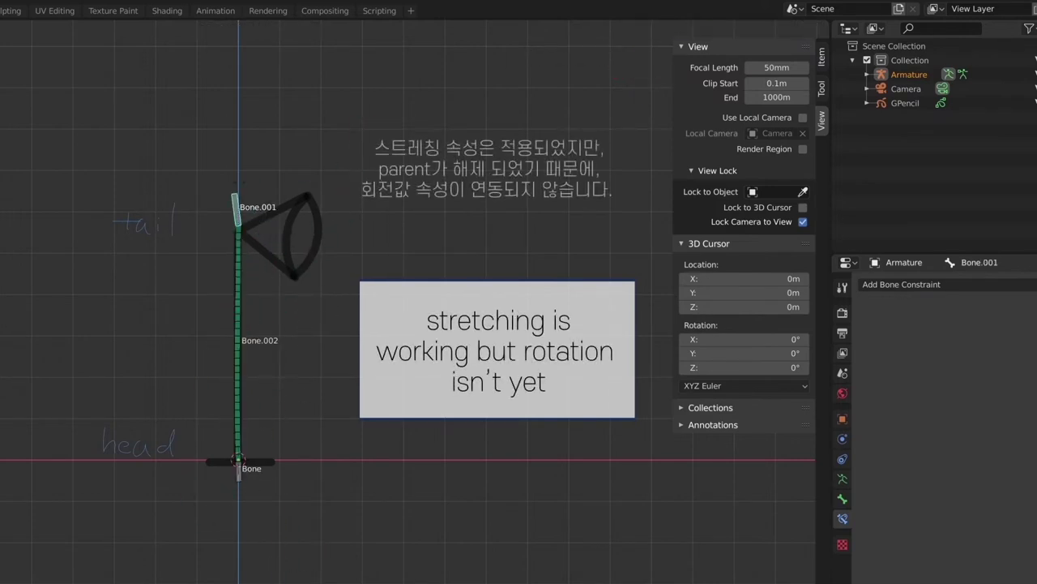
left_click_drag(242, 212, 232, 220)
Show Bone.002's Bone properties and scroll to its Bendy Bones settings.
left_click(240, 308)
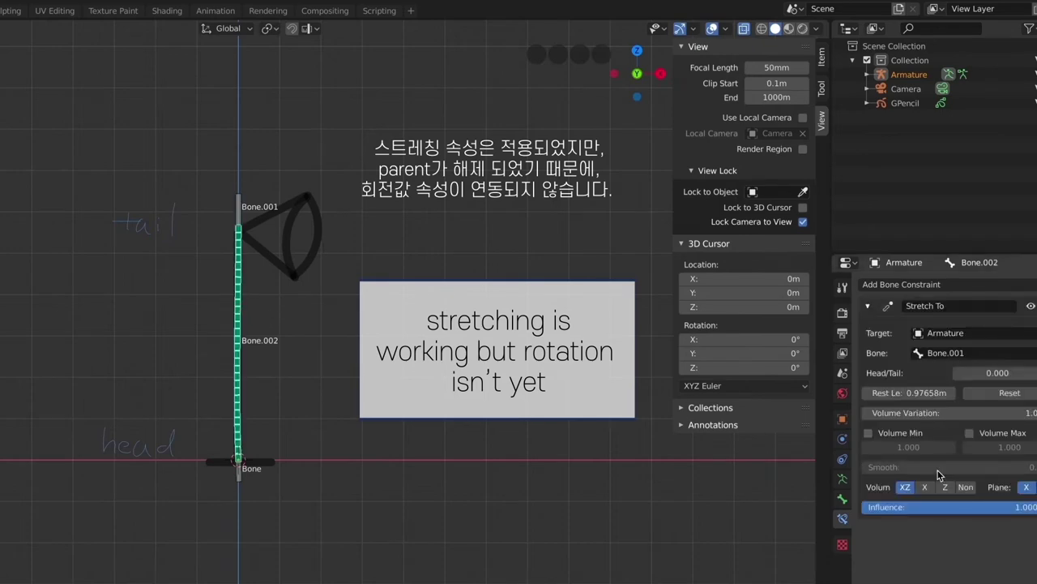
left_click(843, 499)
scroll(948, 489, "down", 5)
Set Bone.002's start and end handles to Absolute, with Bone and the upper bone as custom handles.
left_click(1001, 519)
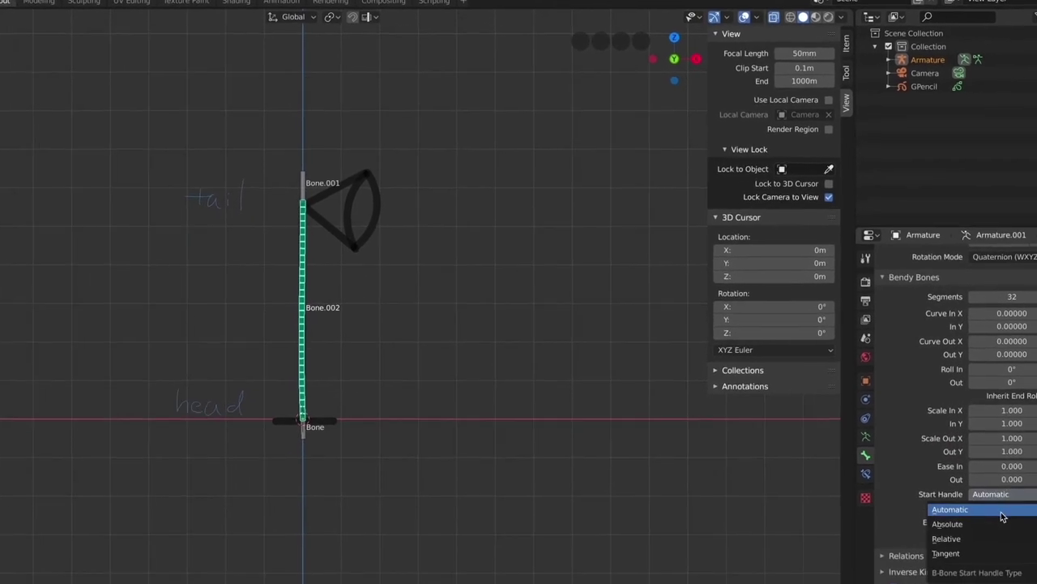
left_click(985, 548)
left_click(1011, 505)
left_click(1009, 529)
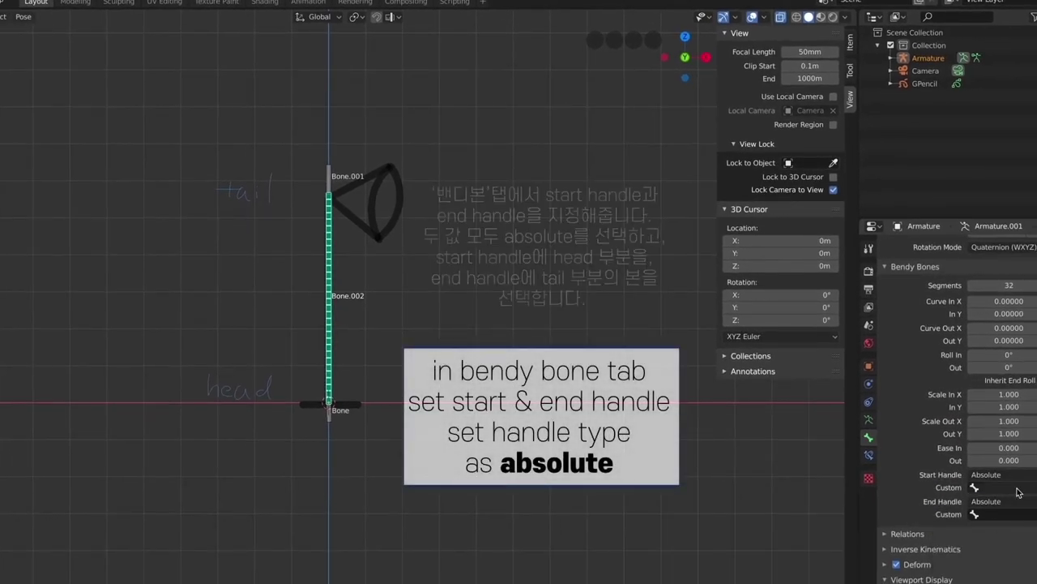
left_click(1014, 487)
left_click(930, 505)
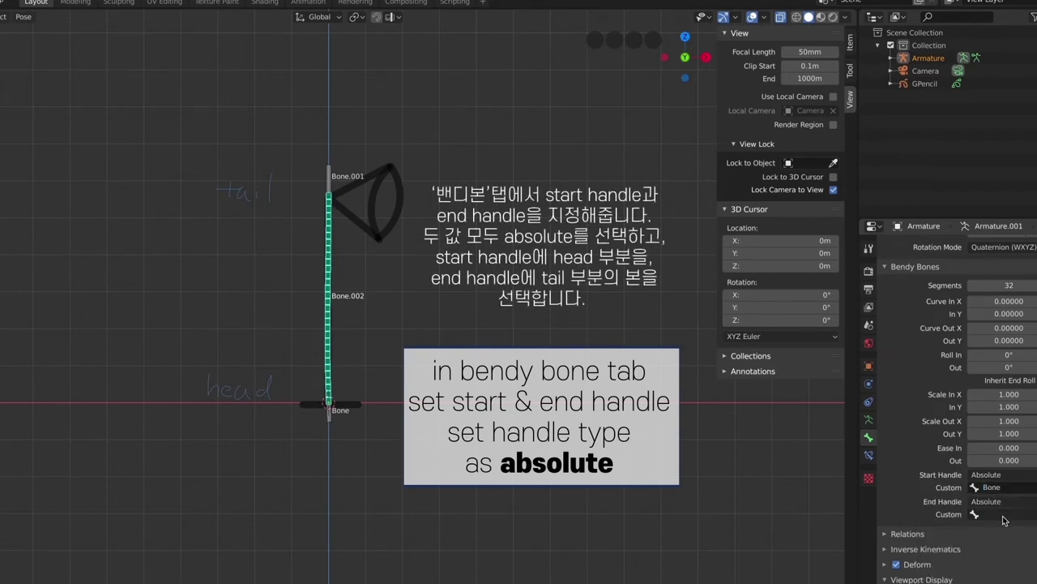
left_click(1005, 514)
left_click(982, 554)
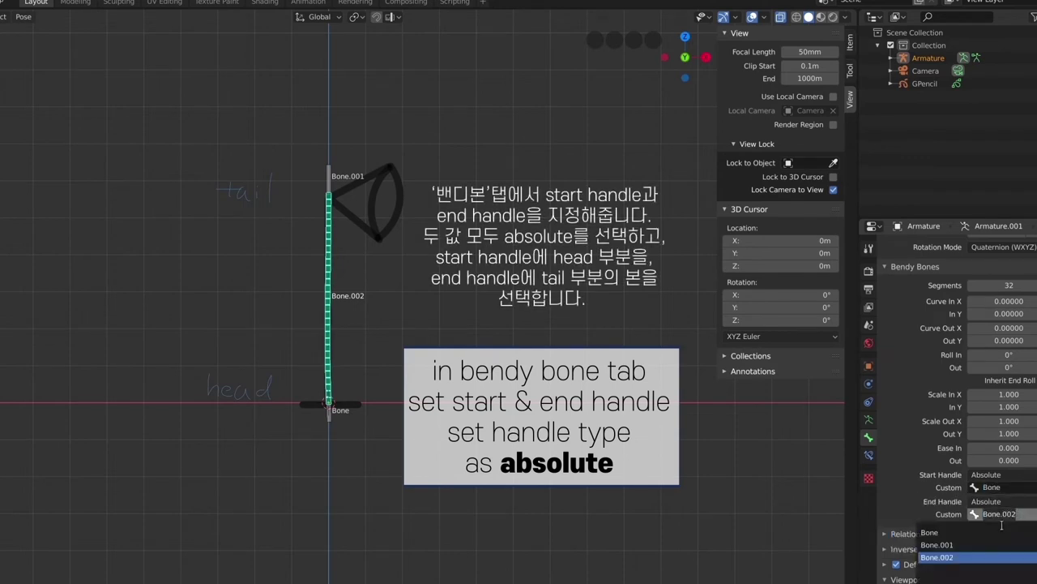
Grab Bone.001 to test the stem curving, then cancel the move.
left_click(332, 180)
key("g")
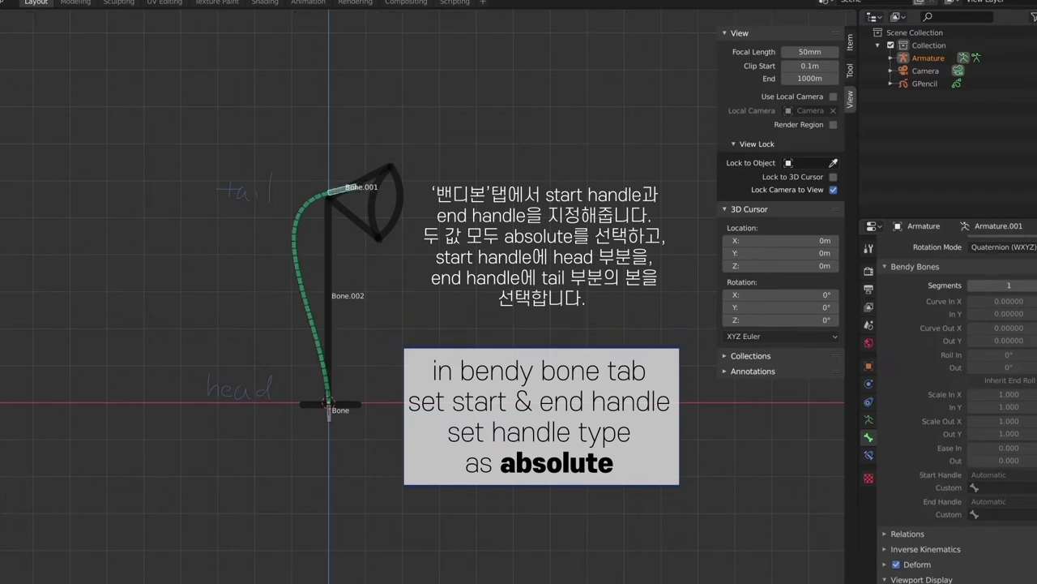
key("Escape")
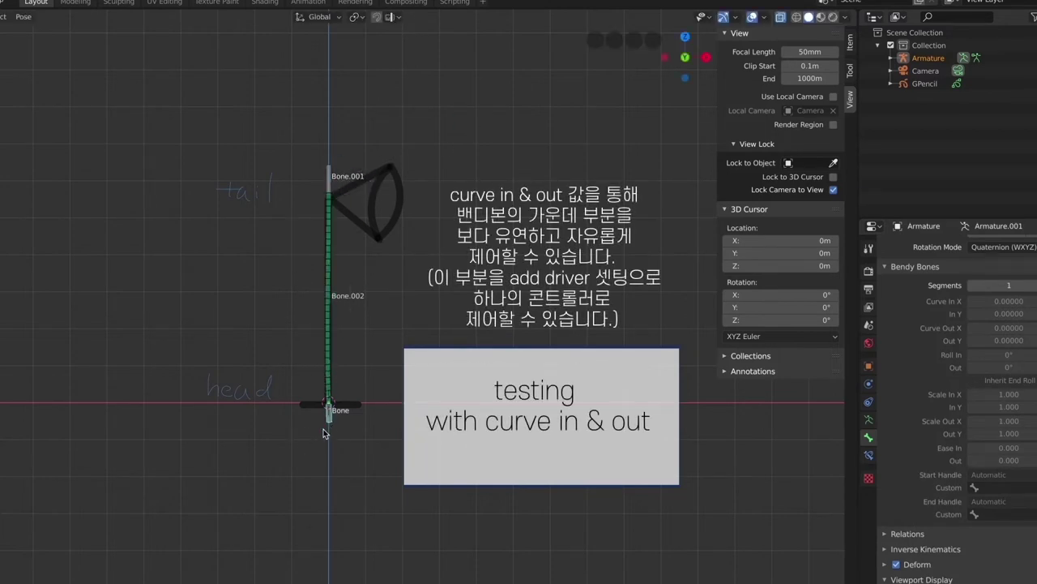
Test-rotate the bone, then drag Curve In X to bend the stem.
key("r")
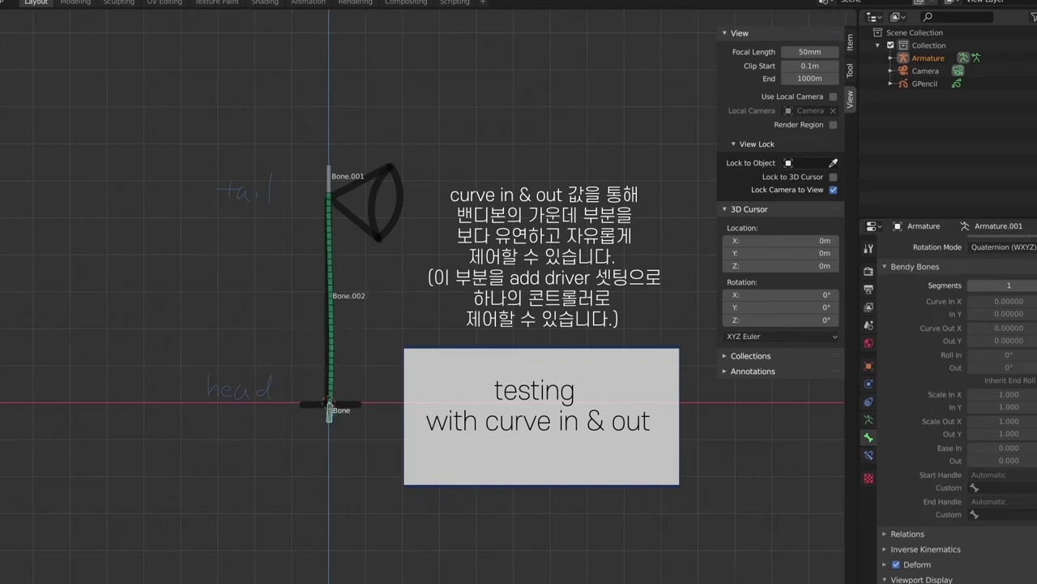
key("Escape")
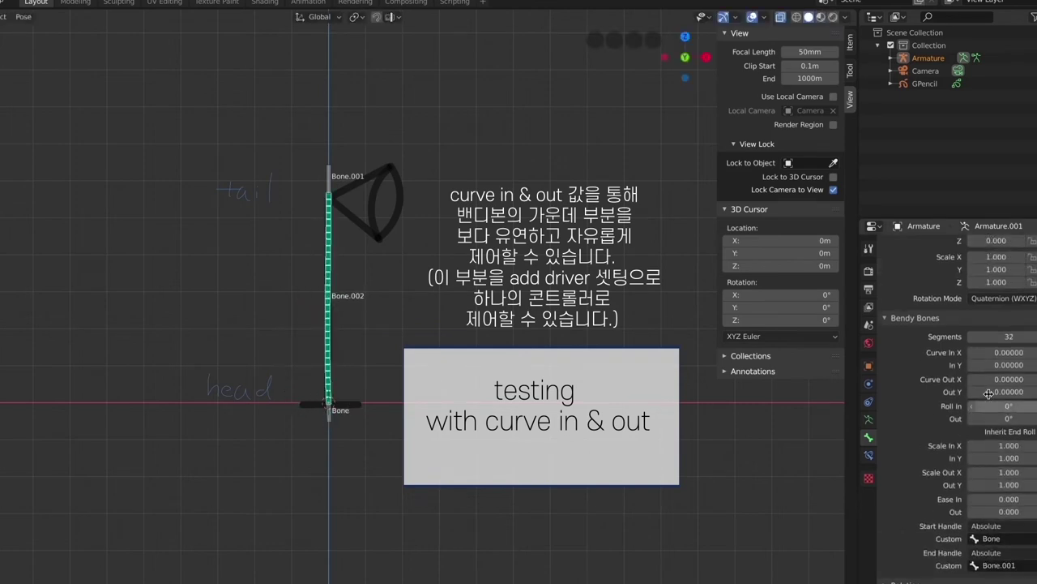
scroll(956, 365, "up", 3)
mouse_move(1009, 385)
left_mouse_down()
mouse_move(1020, 396)
mouse_move(1001, 412)
mouse_move(1027, 386)
mouse_move(1010, 408)
mouse_move(996, 386)
left_mouse_up()
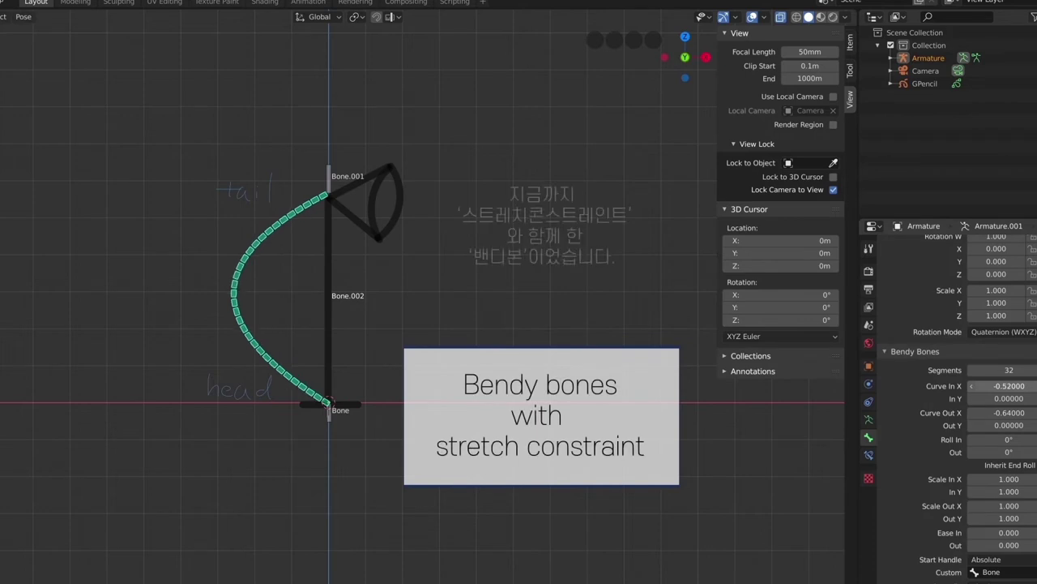
Reset Curve In X and Curve Out X to 0 to straighten the stem.
left_click(1033, 387)
type("0")
key("Return")
double_click(1009, 413)
type("0")
key("Return")
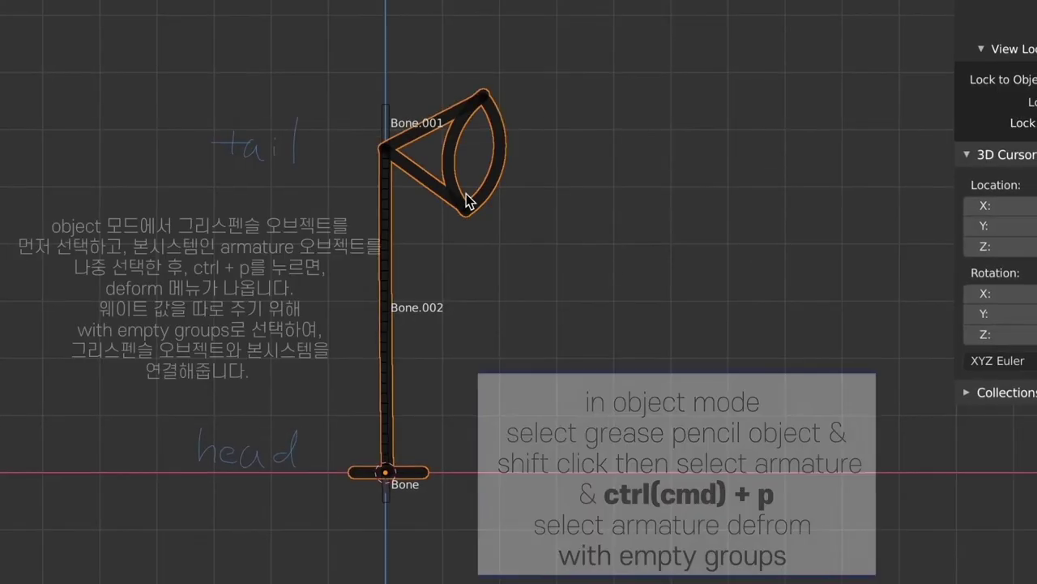
Parent the lamp drawing to the armature with empty groups, then put it in Weight Paint mode.
key("ctrl+p")
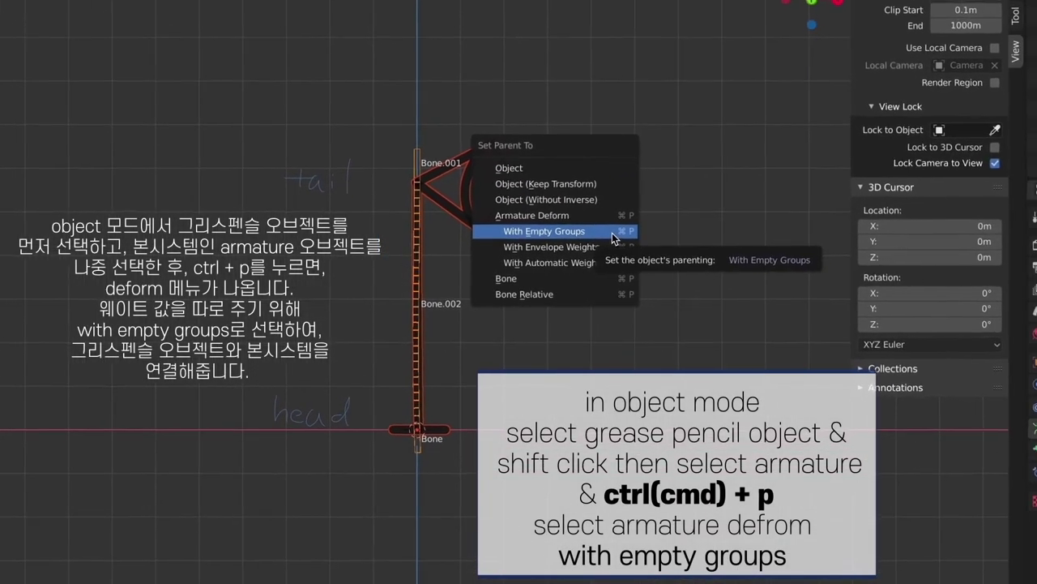
left_click(612, 227)
left_click(480, 235)
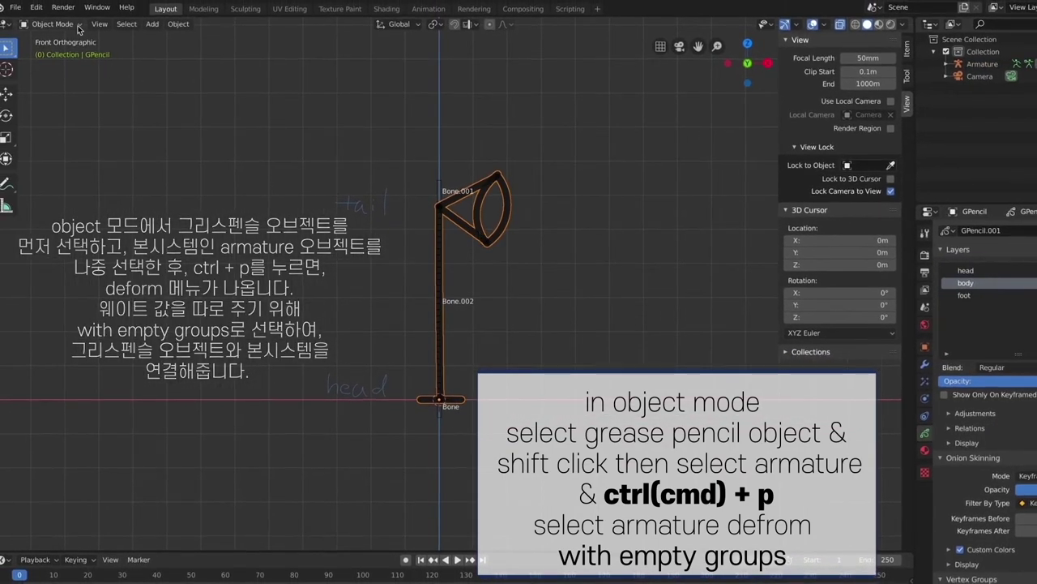
left_click(49, 21)
left_click(75, 95)
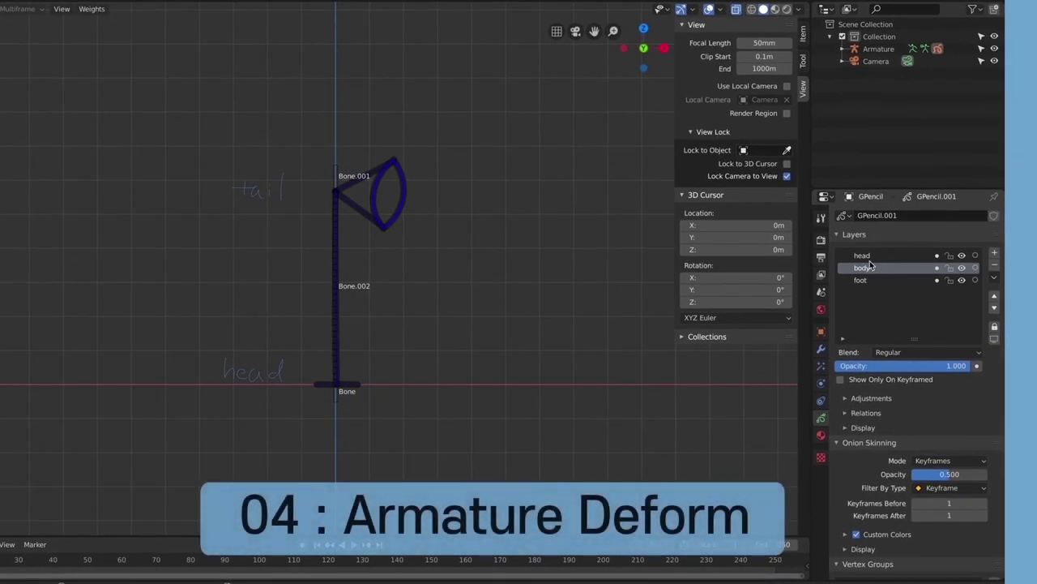
Choose a bone's vertex group and paint full weight over the lower and upper stem strokes.
scroll(912, 428, "down", 5)
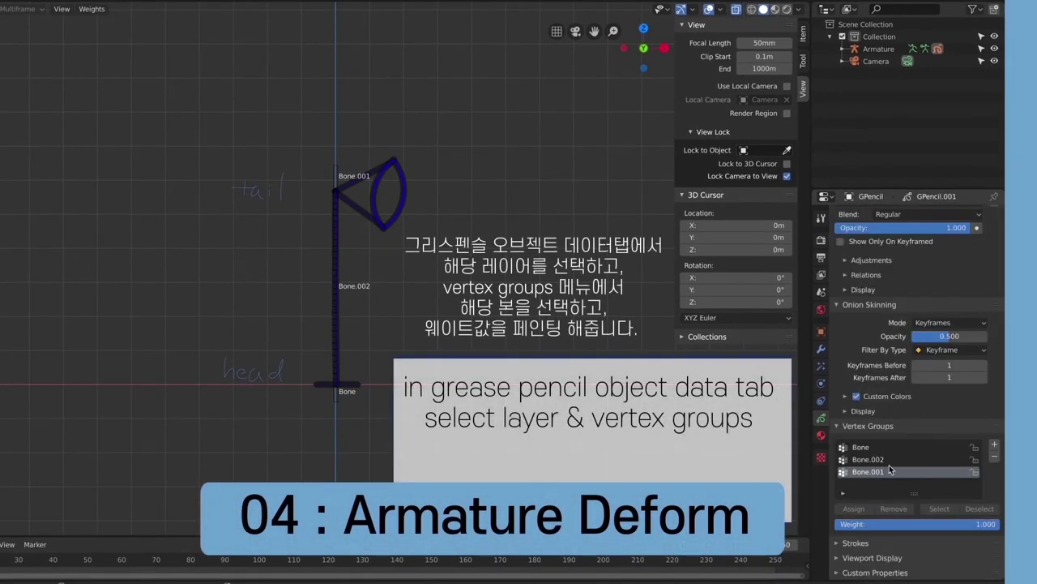
left_click(890, 470)
scroll(892, 453, "up", 4)
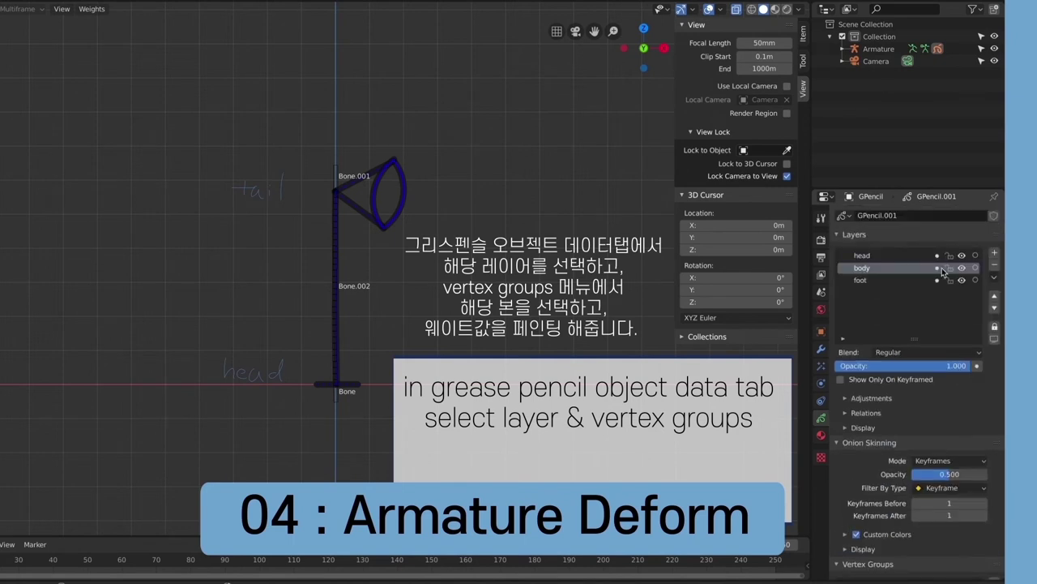
left_click_drag(351, 259, 336, 381)
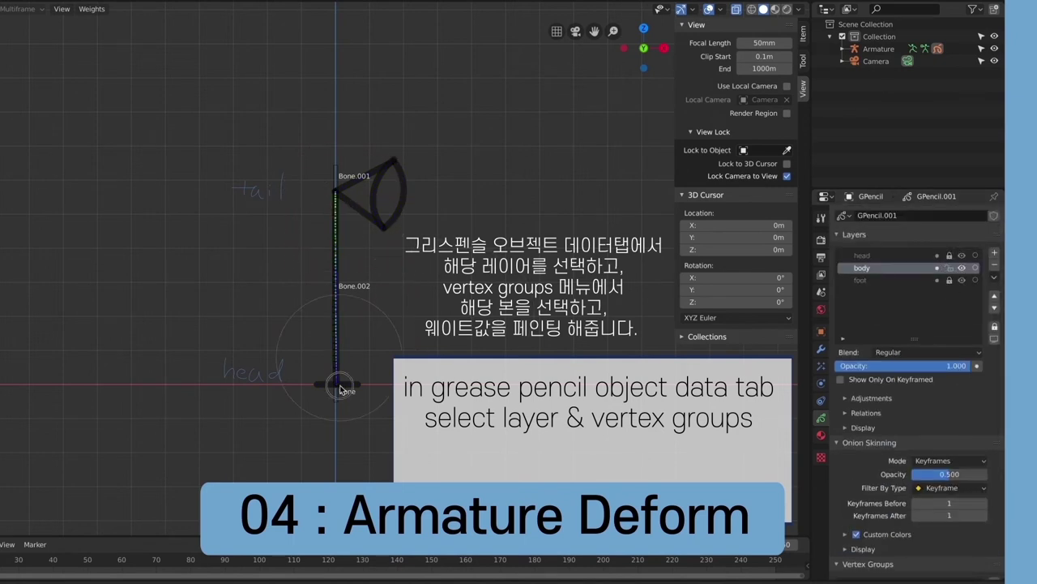
right_click(336, 312)
left_click_drag(332, 212, 331, 329)
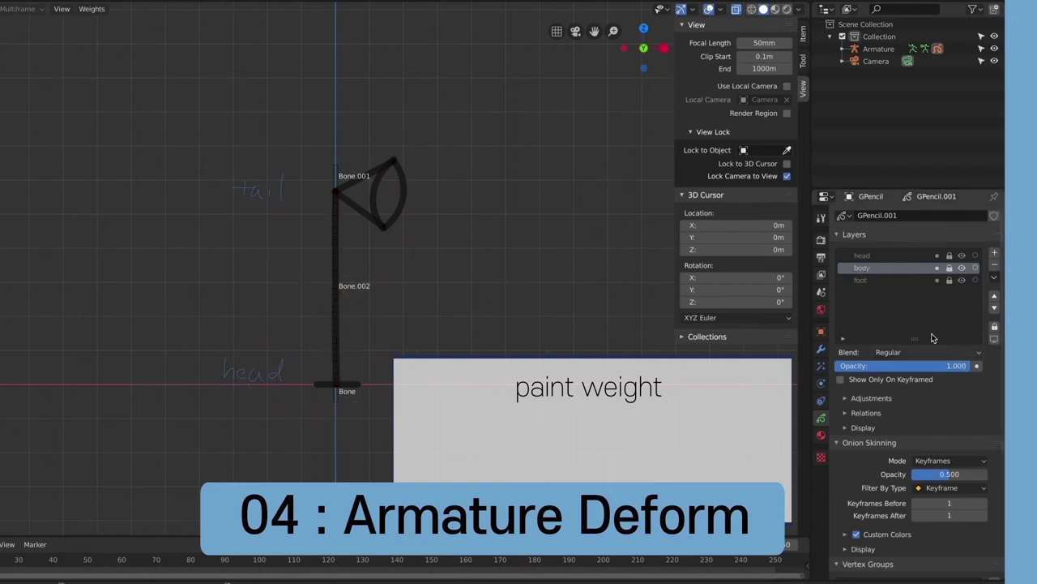
Lock the body layer and paint the lamp head into Bone.001's vertex group.
left_click(950, 269)
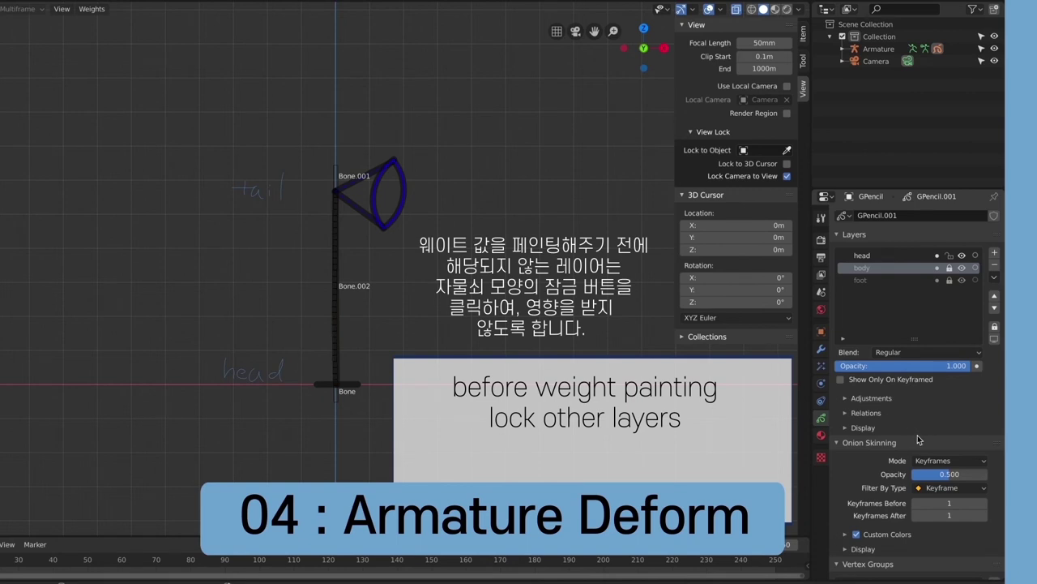
scroll(918, 434, "down", 5)
left_click(912, 471)
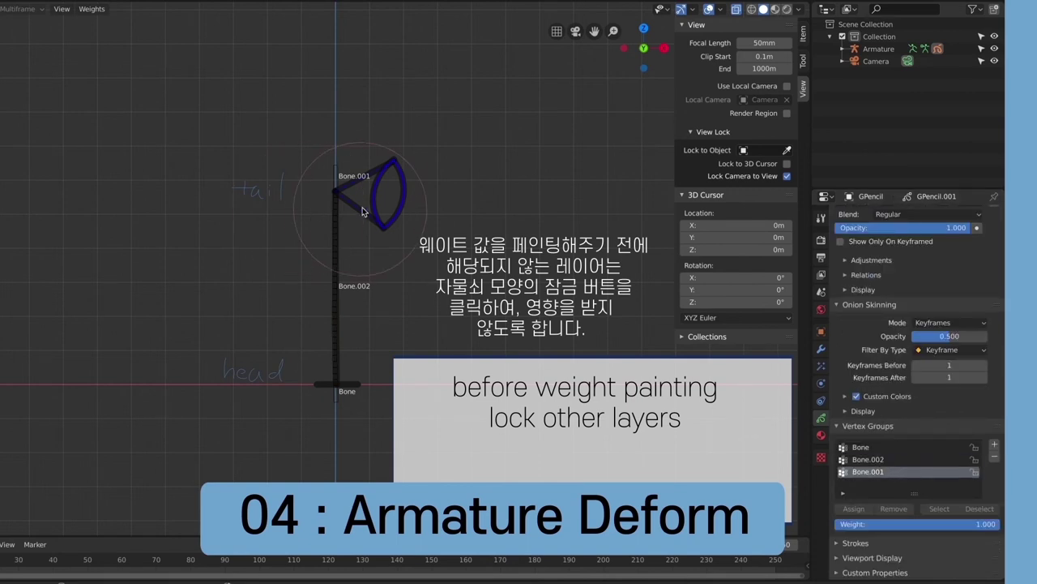
mouse_move(363, 211)
left_mouse_down()
mouse_move(347, 197)
mouse_move(360, 204)
mouse_move(394, 185)
left_mouse_up()
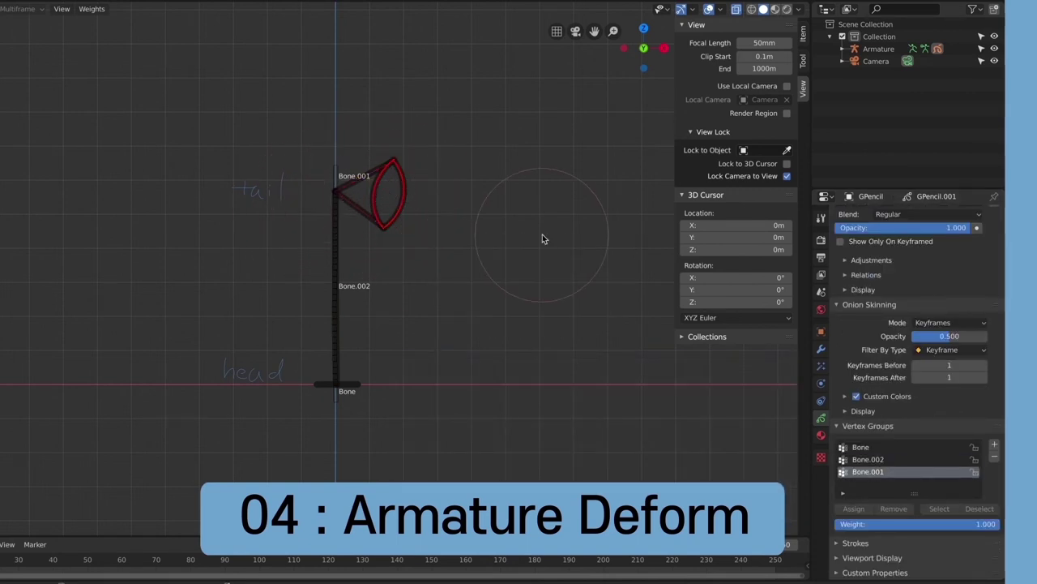
Check the weights of the Bone vertex groups, then return the drawing to Object Mode.
scroll(955, 258, "up", 5)
scroll(910, 388, "down", 5)
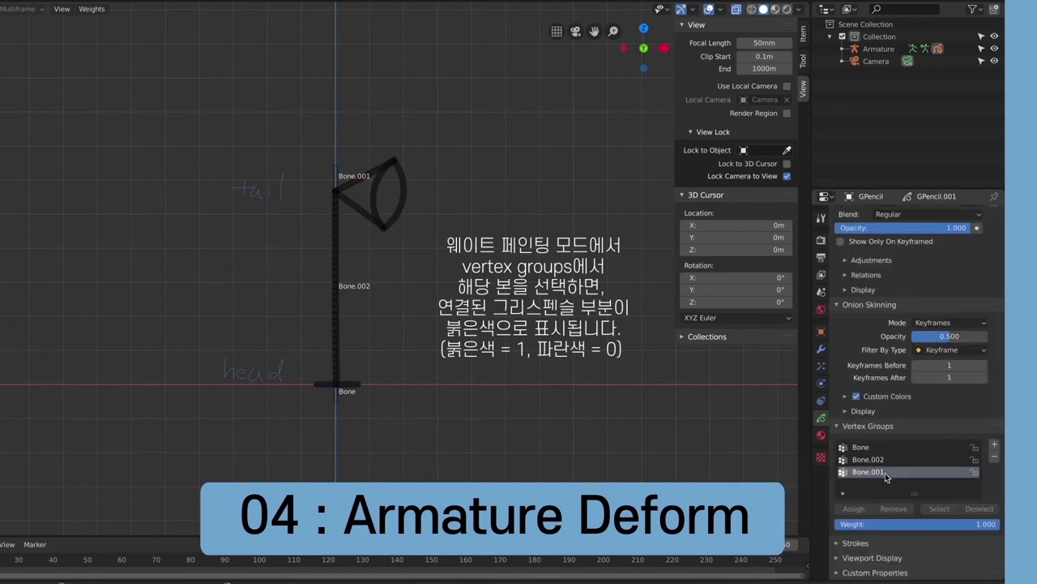
left_click(891, 447)
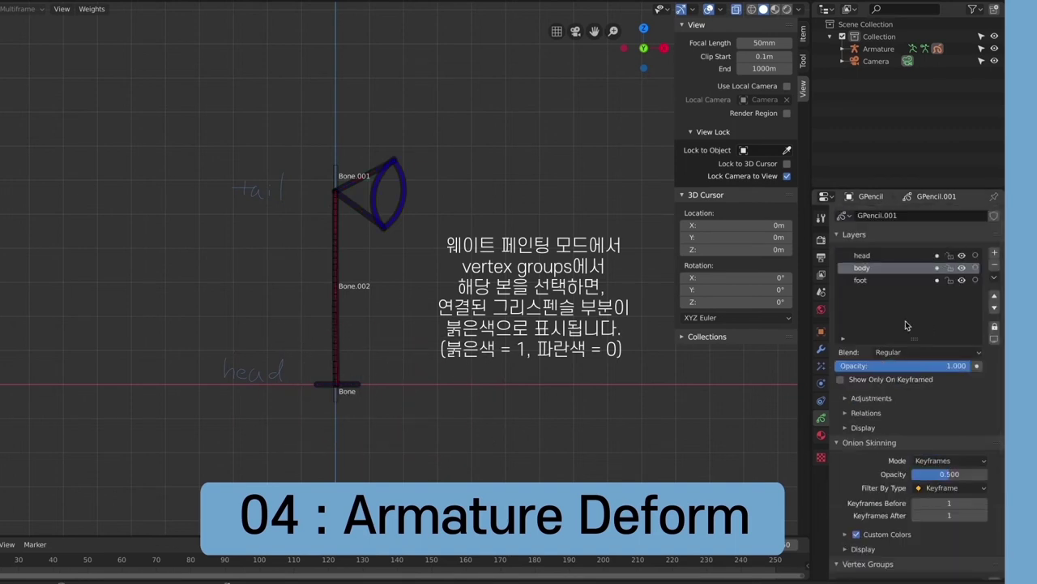
left_click(897, 448)
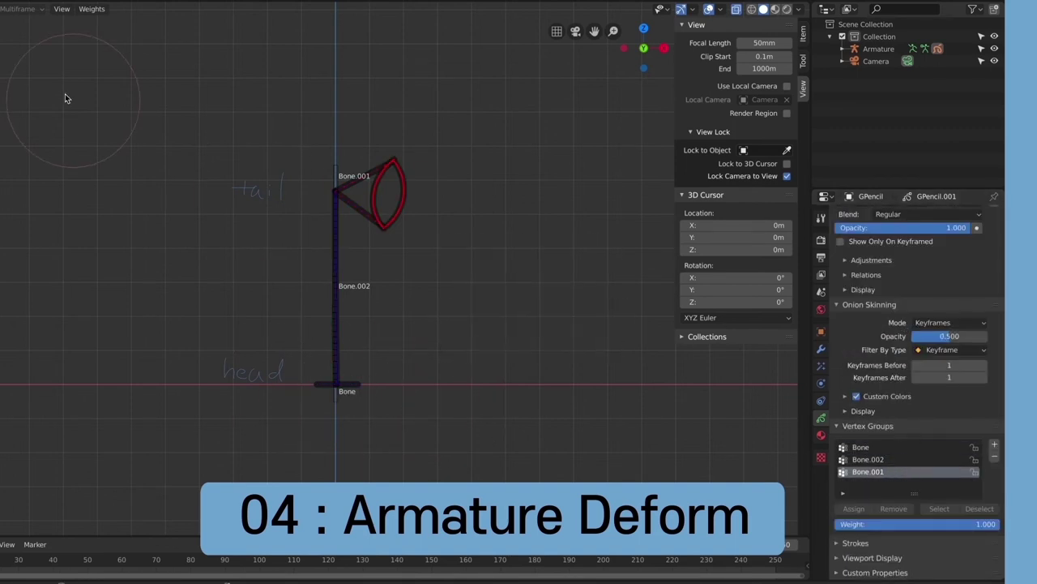
left_click(37, 23)
left_click(28, 32)
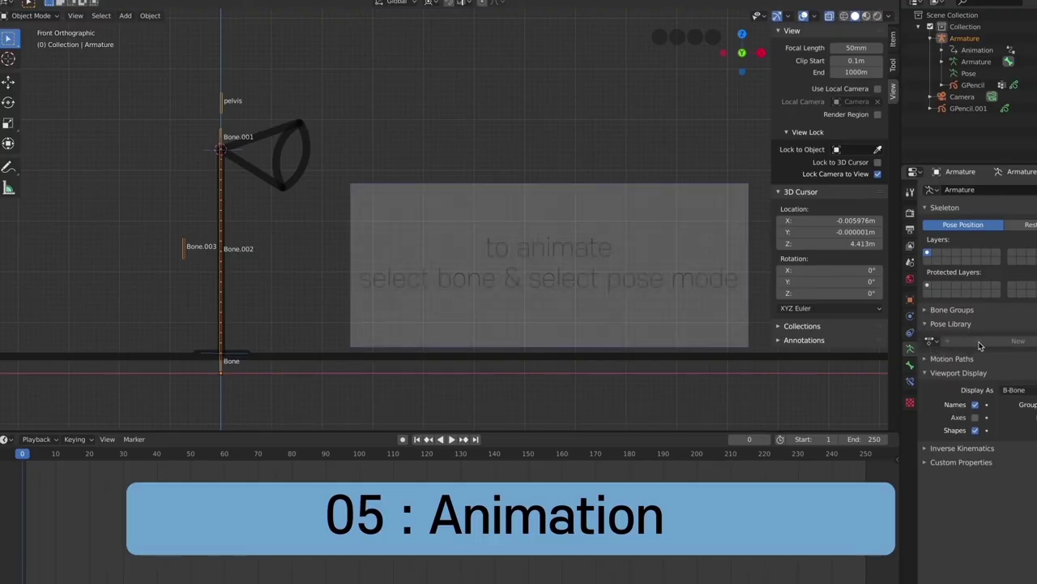
Switch the armature to Pose Mode and create a new PoseLib pose library.
key("ctrl+Tab")
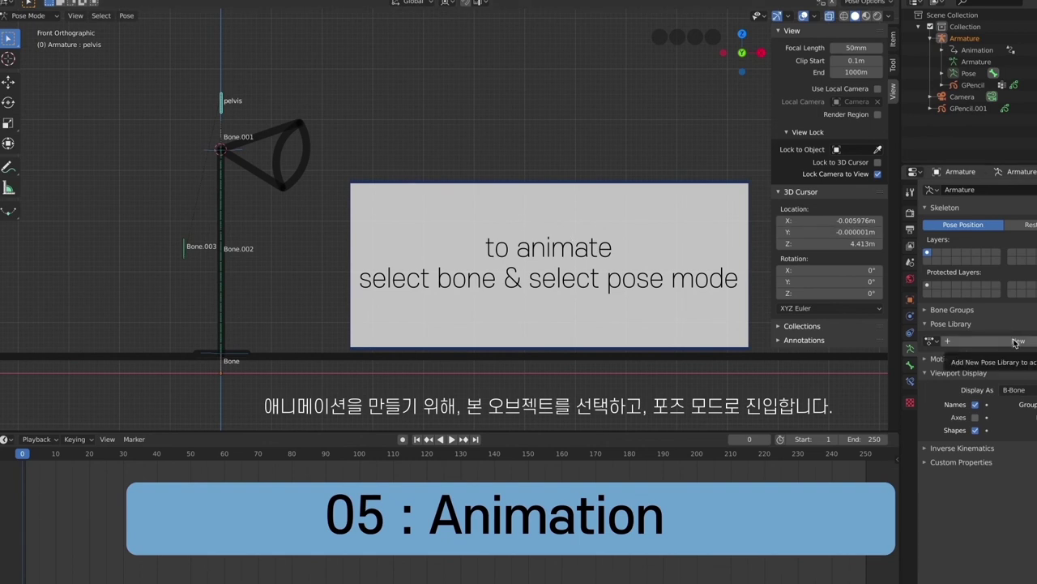
left_click(225, 112)
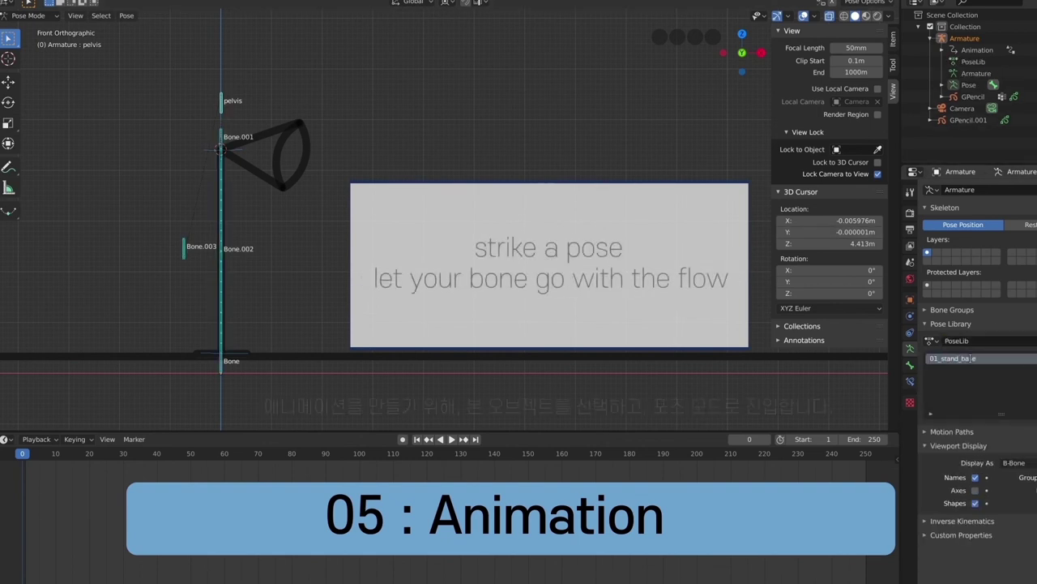
Curve the lamp by moving Bone.001 and Bone.003, then store the pose as 02_squash.
left_click(223, 137)
left_click_drag(224, 137, 221, 199)
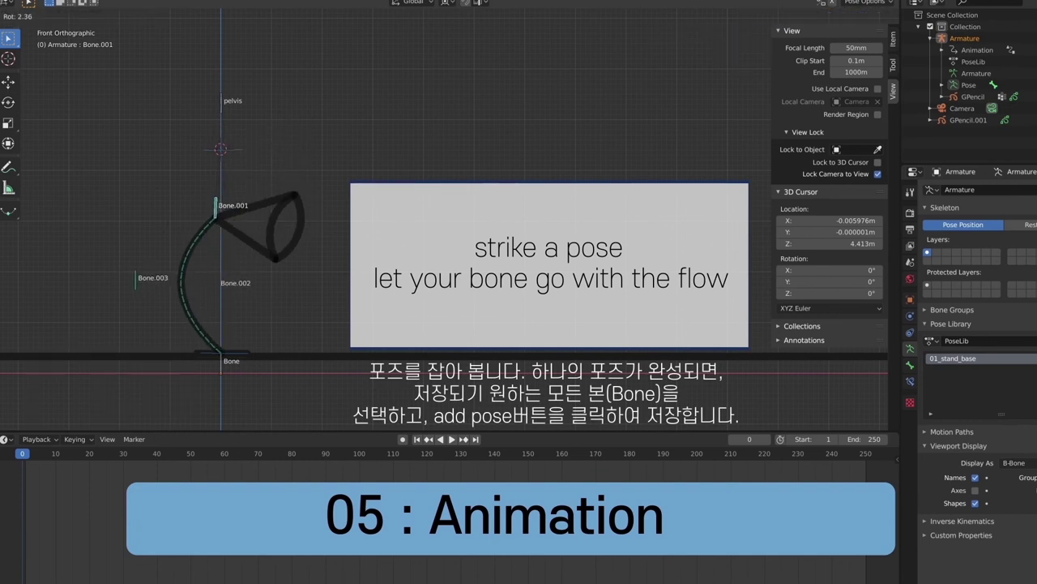
left_click_drag(138, 278, 133, 286)
key("a")
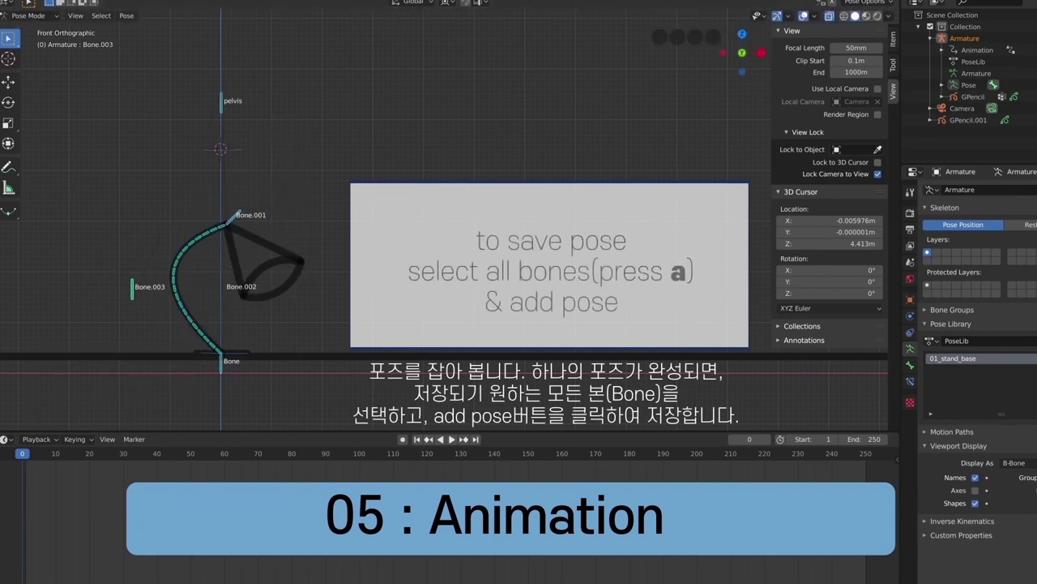
double_click(955, 370)
type("02_squash")
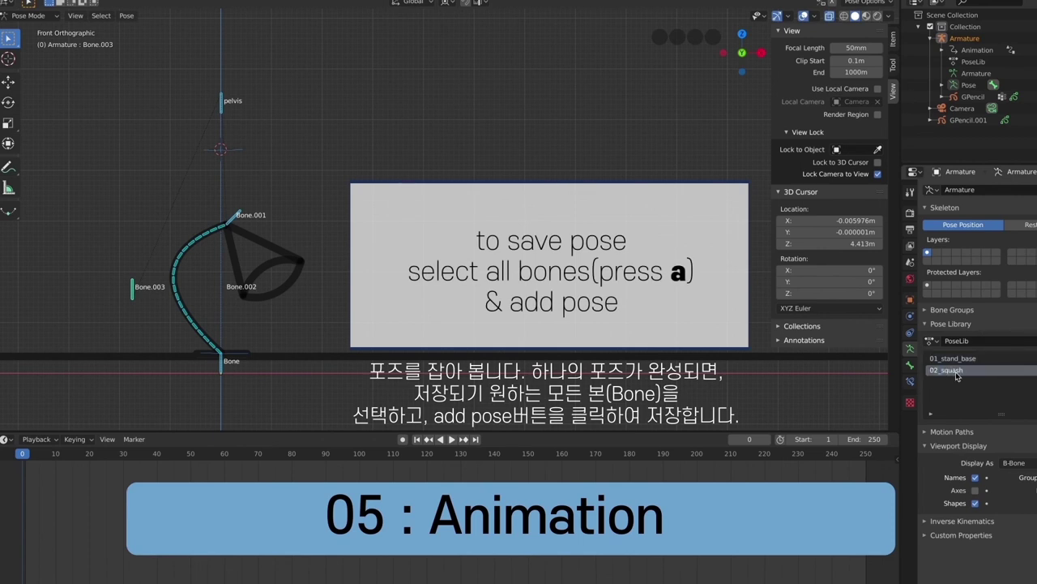
key("Return")
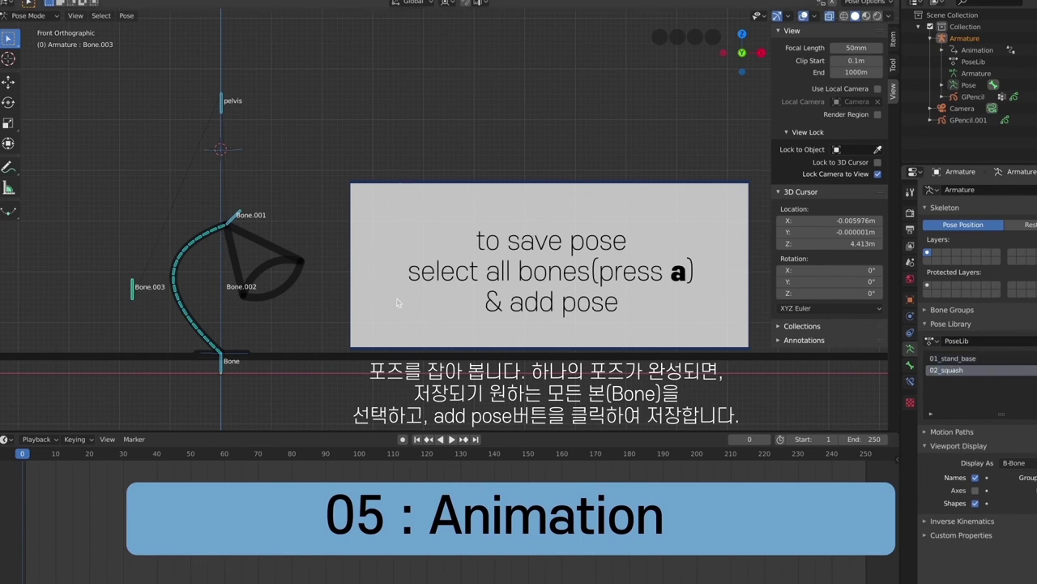